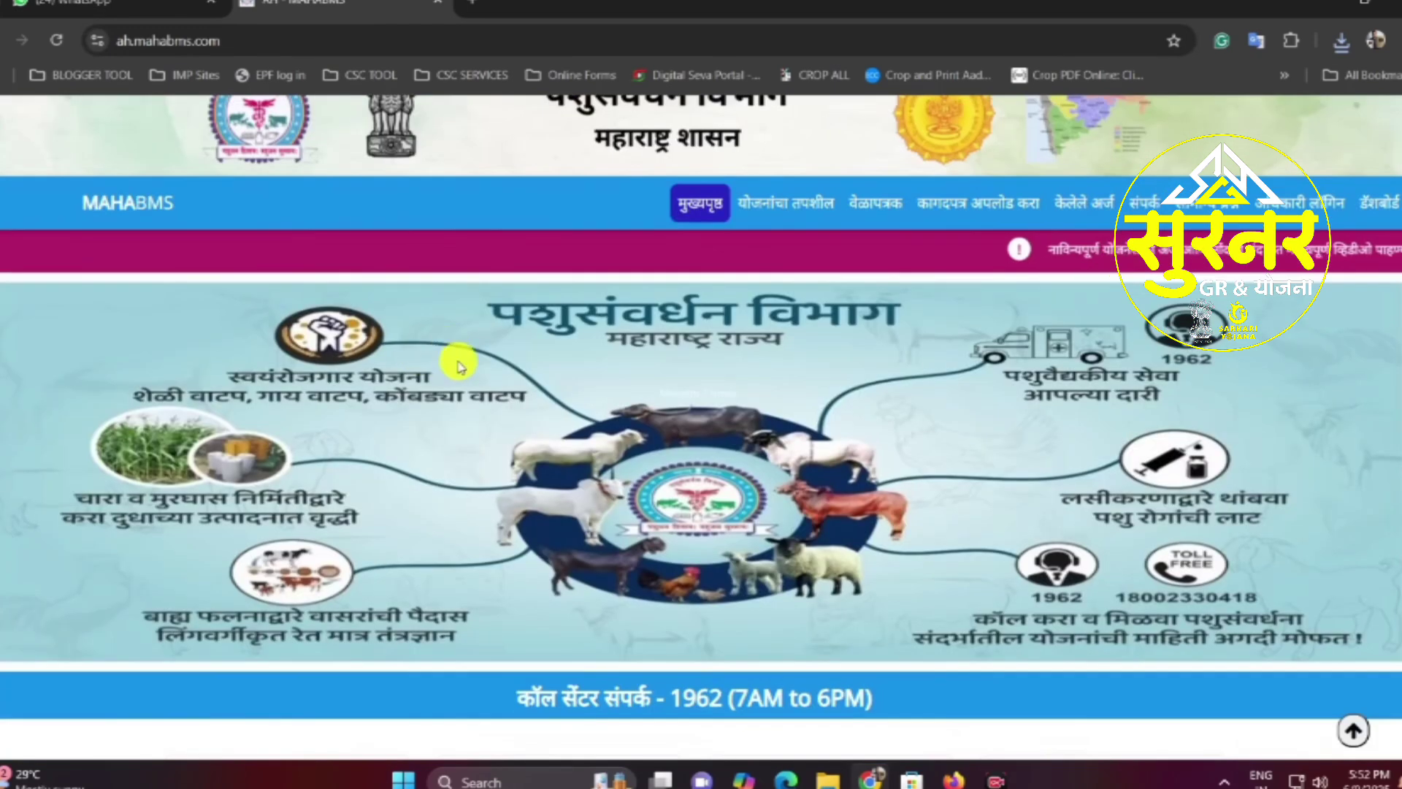
# Open the 2025-26 timetable (वेळापत्रक) and check the start and end dates for uploading documents
pyautogui.click(877, 218)
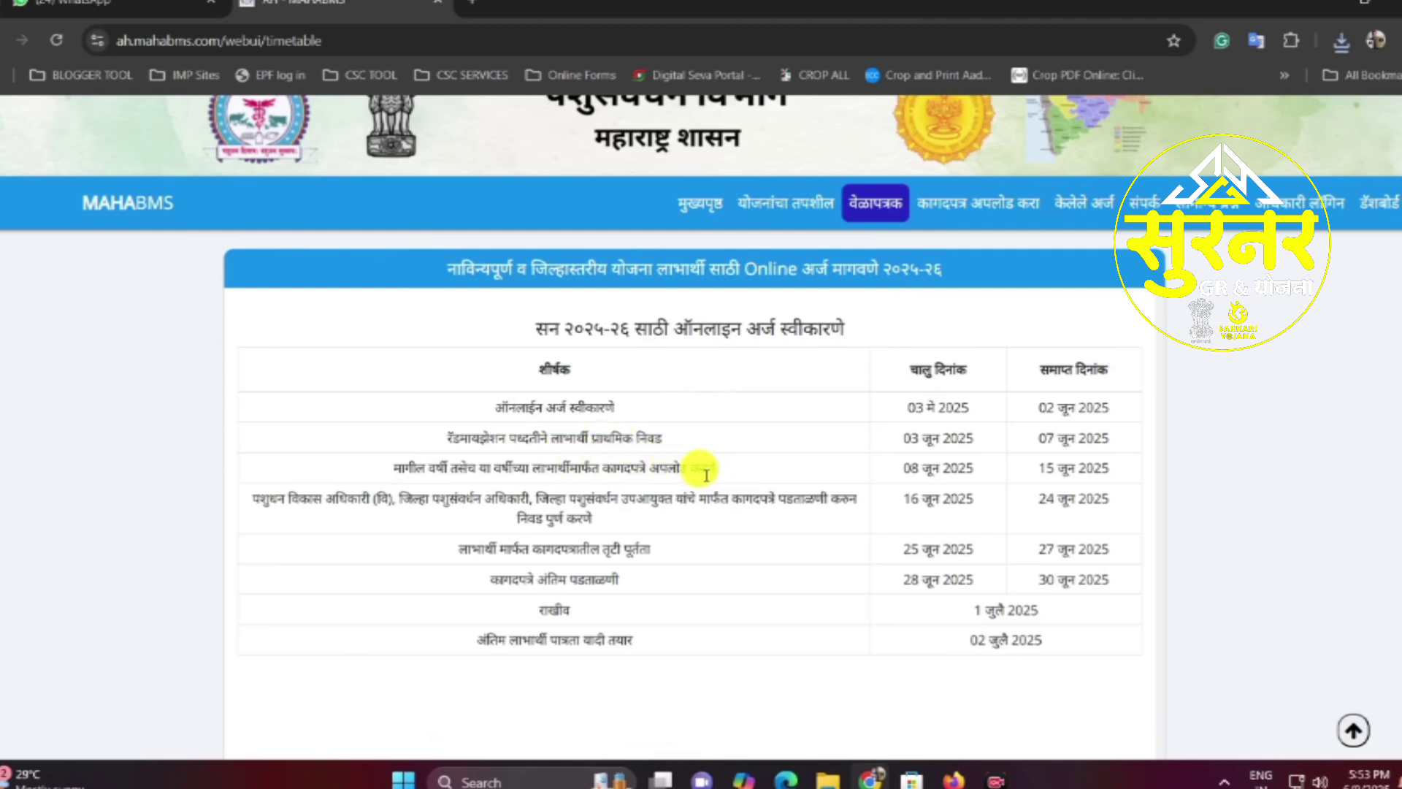
pyautogui.moveTo(604, 468); pyautogui.dragTo(745, 467)
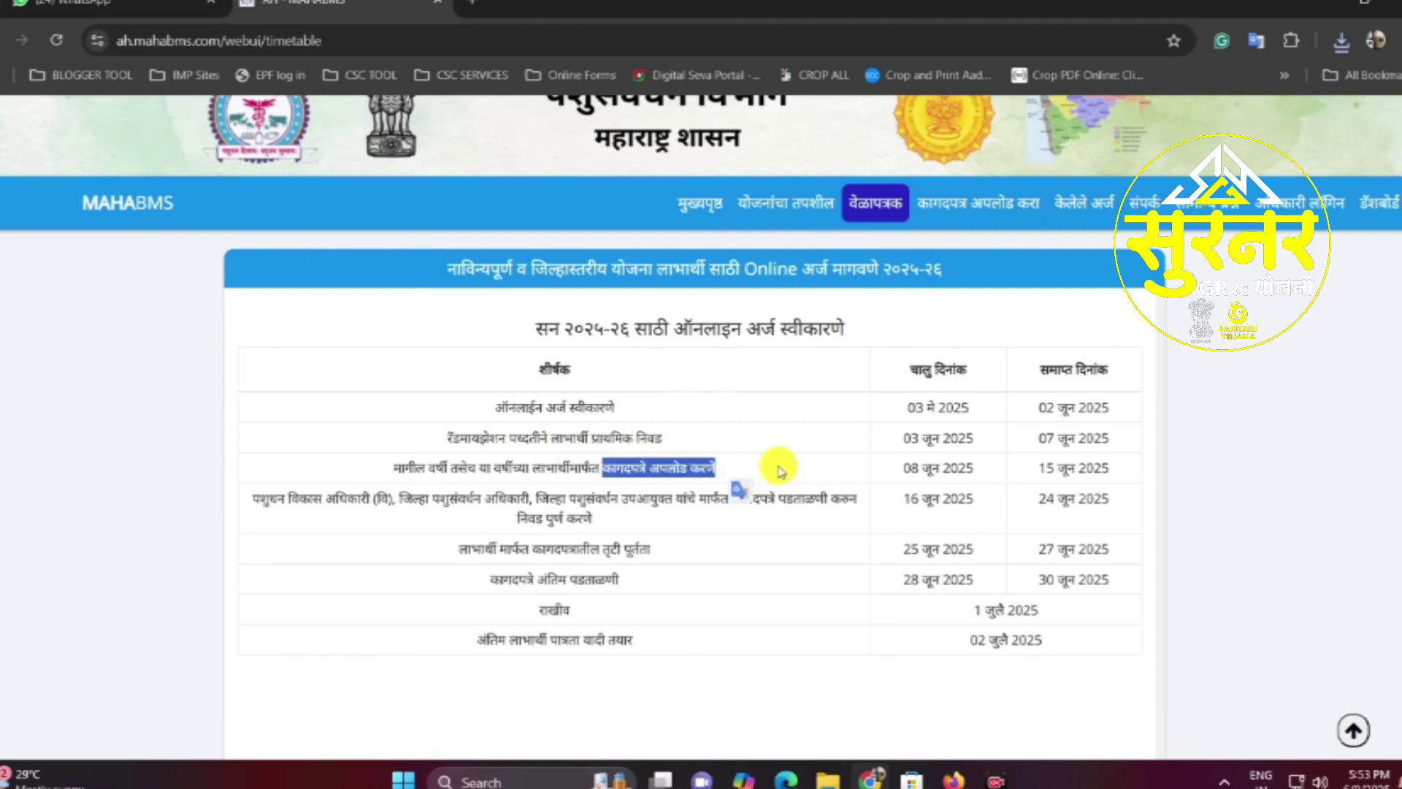
pyautogui.moveTo(905, 468); pyautogui.dragTo(1104, 464)
pyautogui.click(1101, 468)
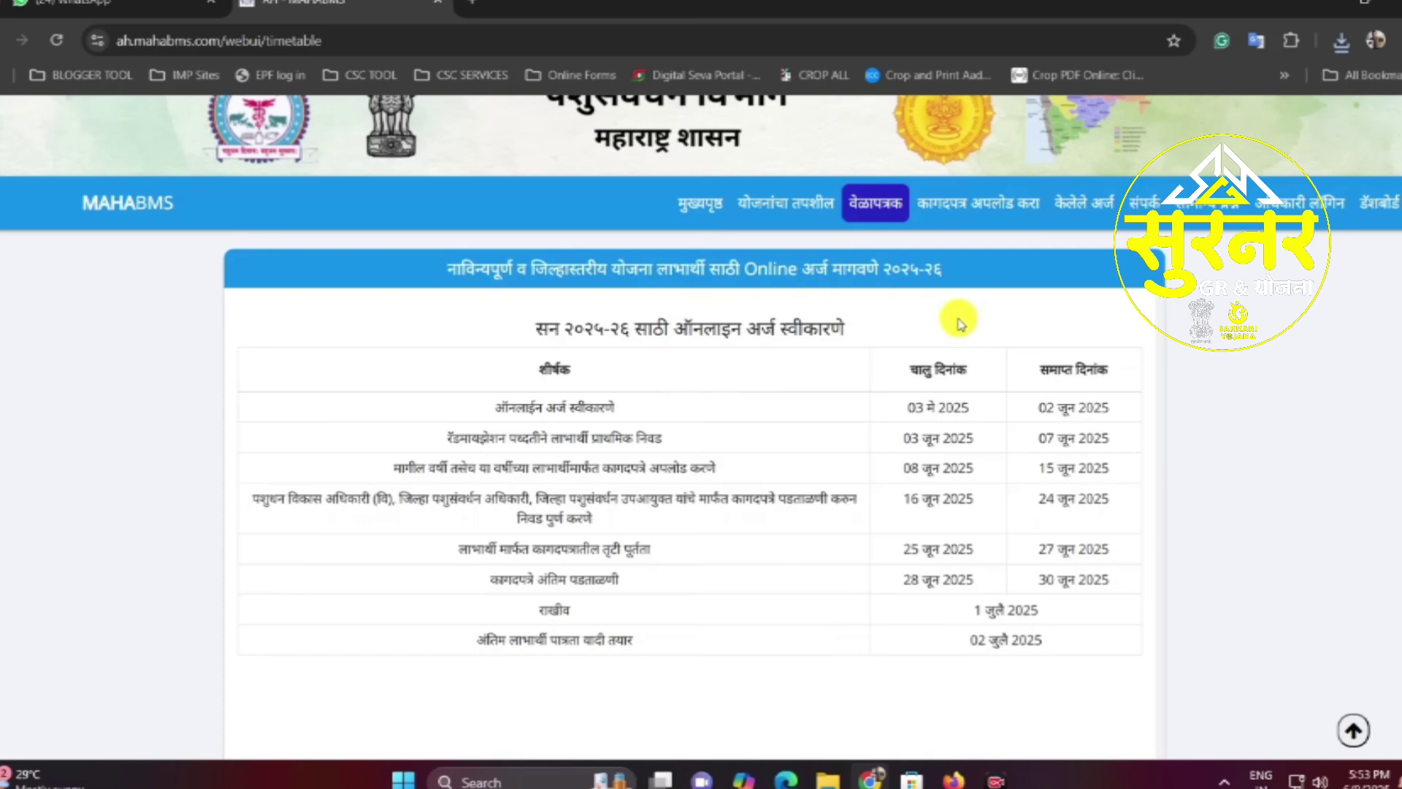
pyautogui.scroll(1, 961, 324)
pyautogui.scroll(-1, 971, 323)
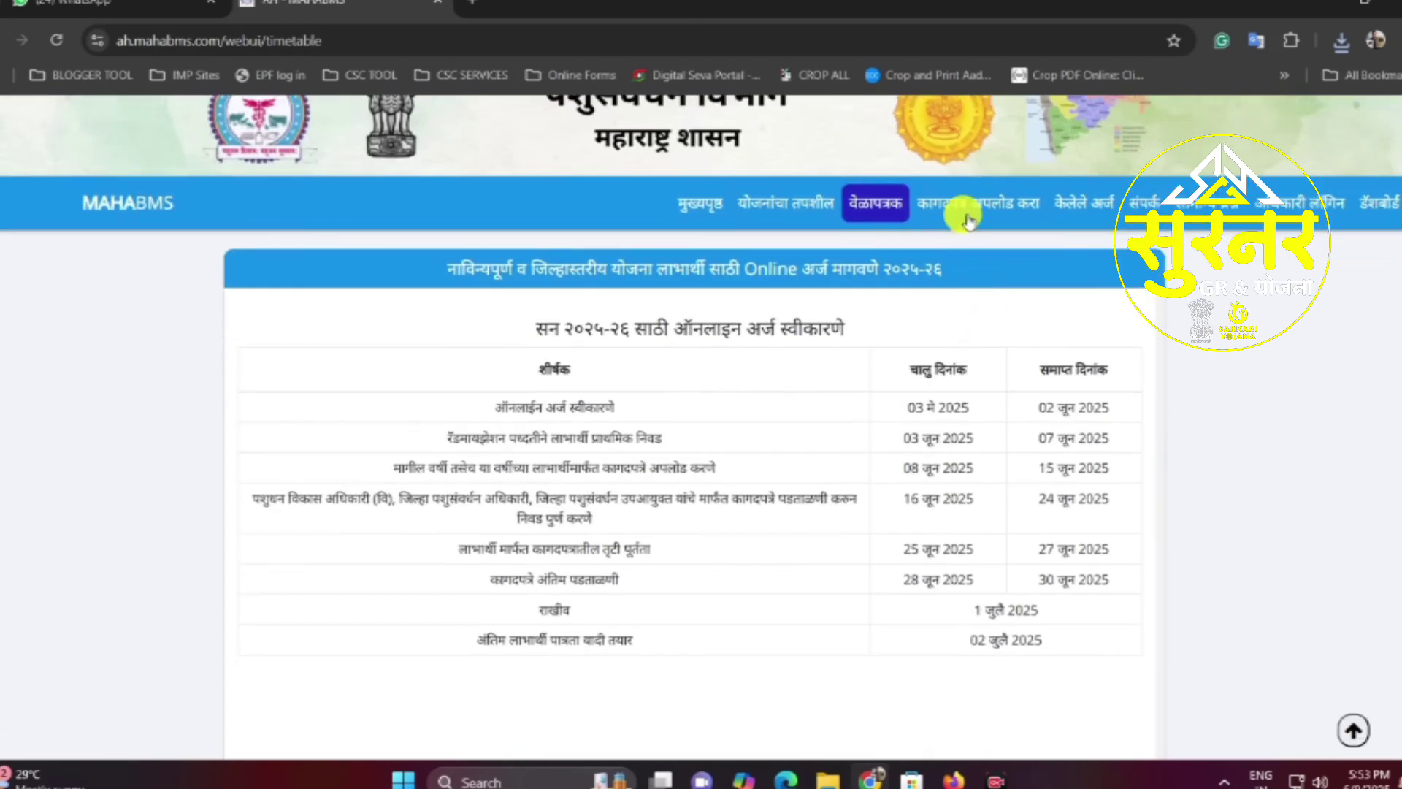
# Open the document upload login page, dismissing its notice, and read the file size and format rules
pyautogui.click(968, 219)
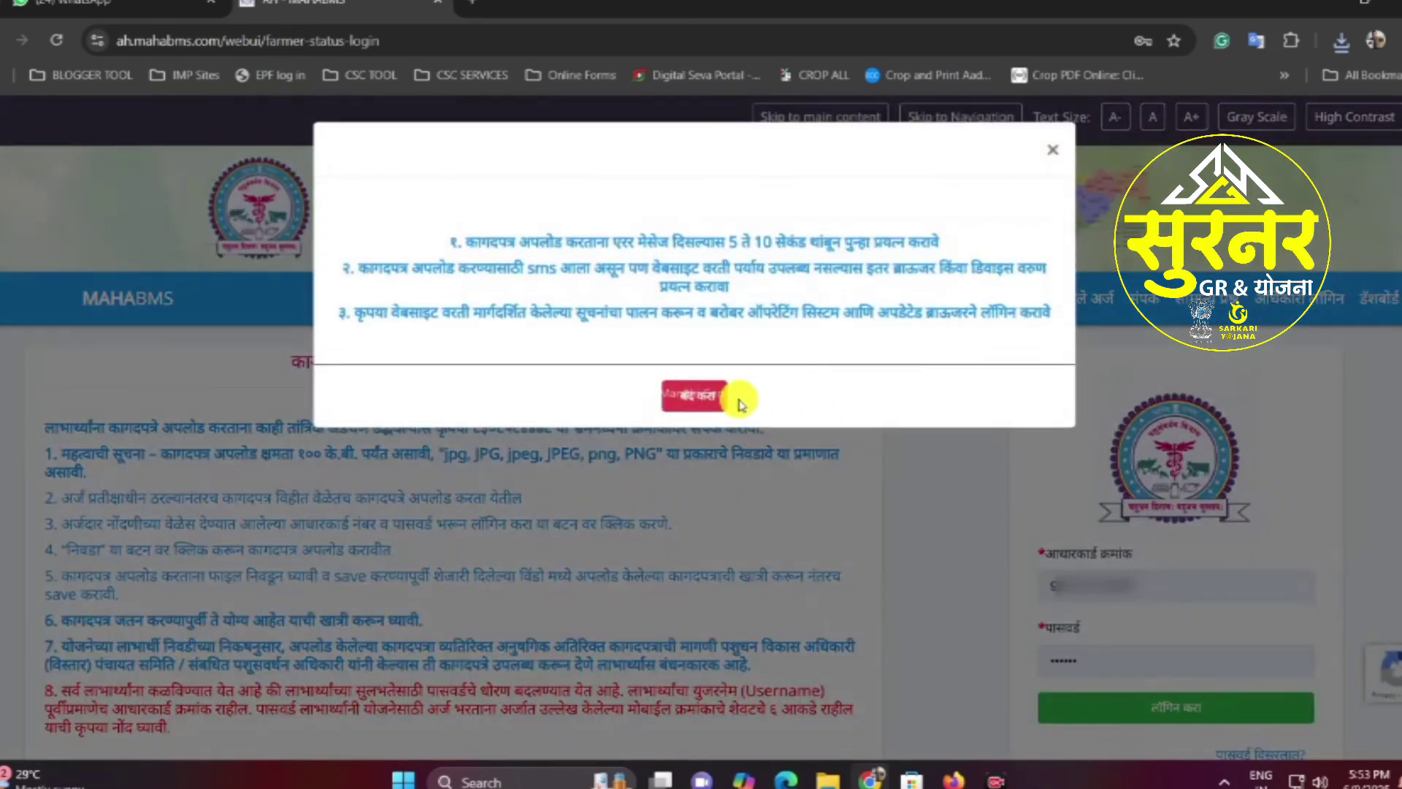
pyautogui.click(695, 395)
pyautogui.scroll(-1, 730, 398)
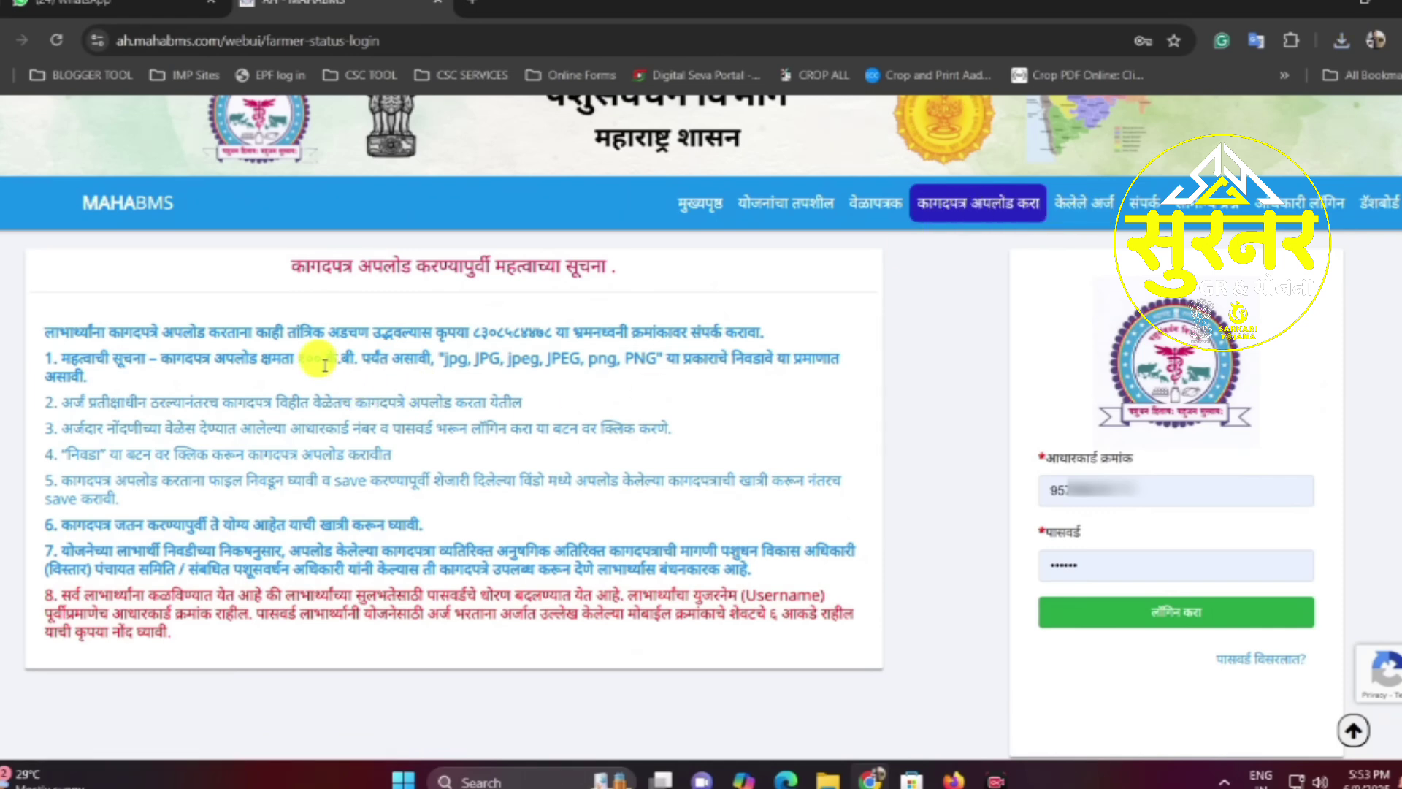
pyautogui.moveTo(294, 359); pyautogui.dragTo(369, 357)
pyautogui.click(385, 358)
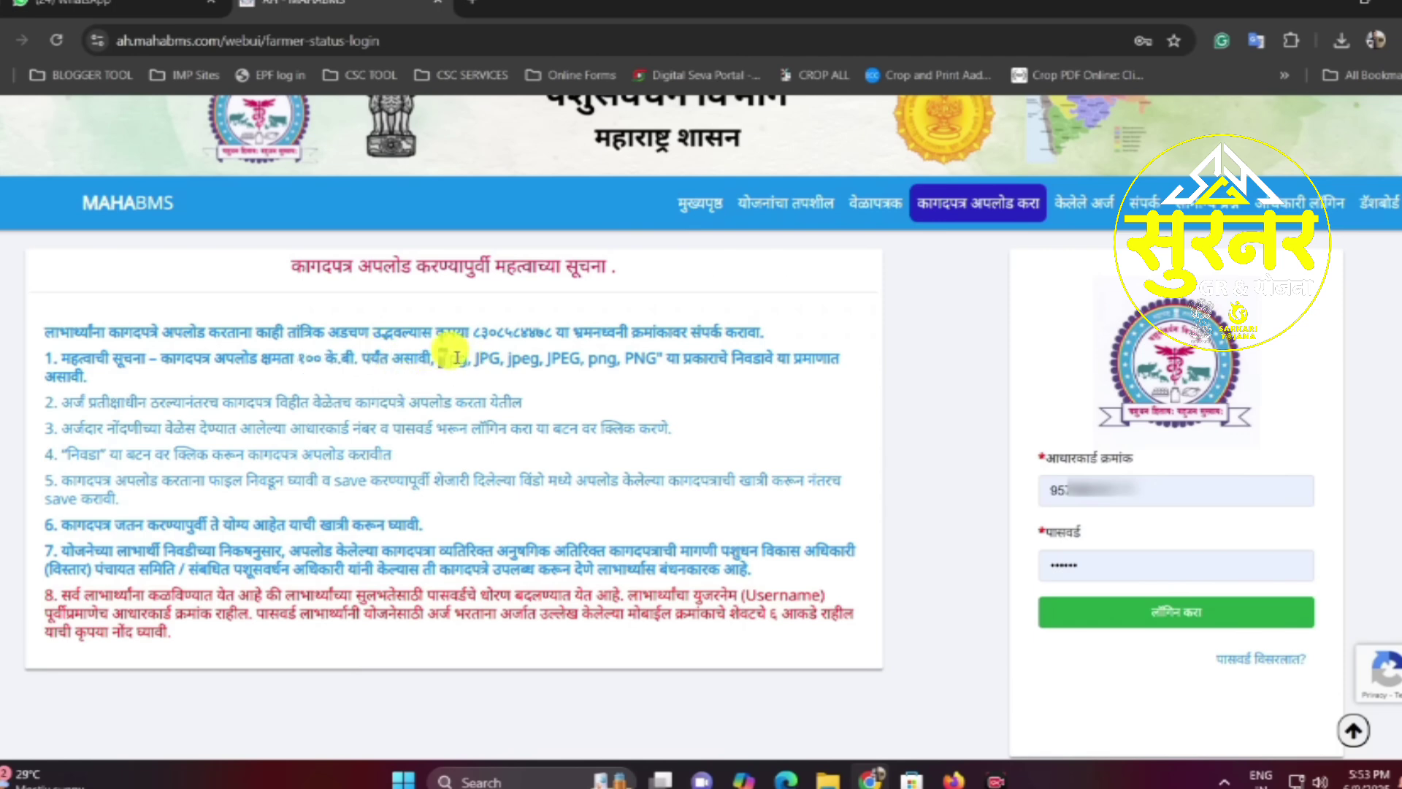
pyautogui.moveTo(467, 357); pyautogui.dragTo(598, 376)
pyautogui.click(606, 378)
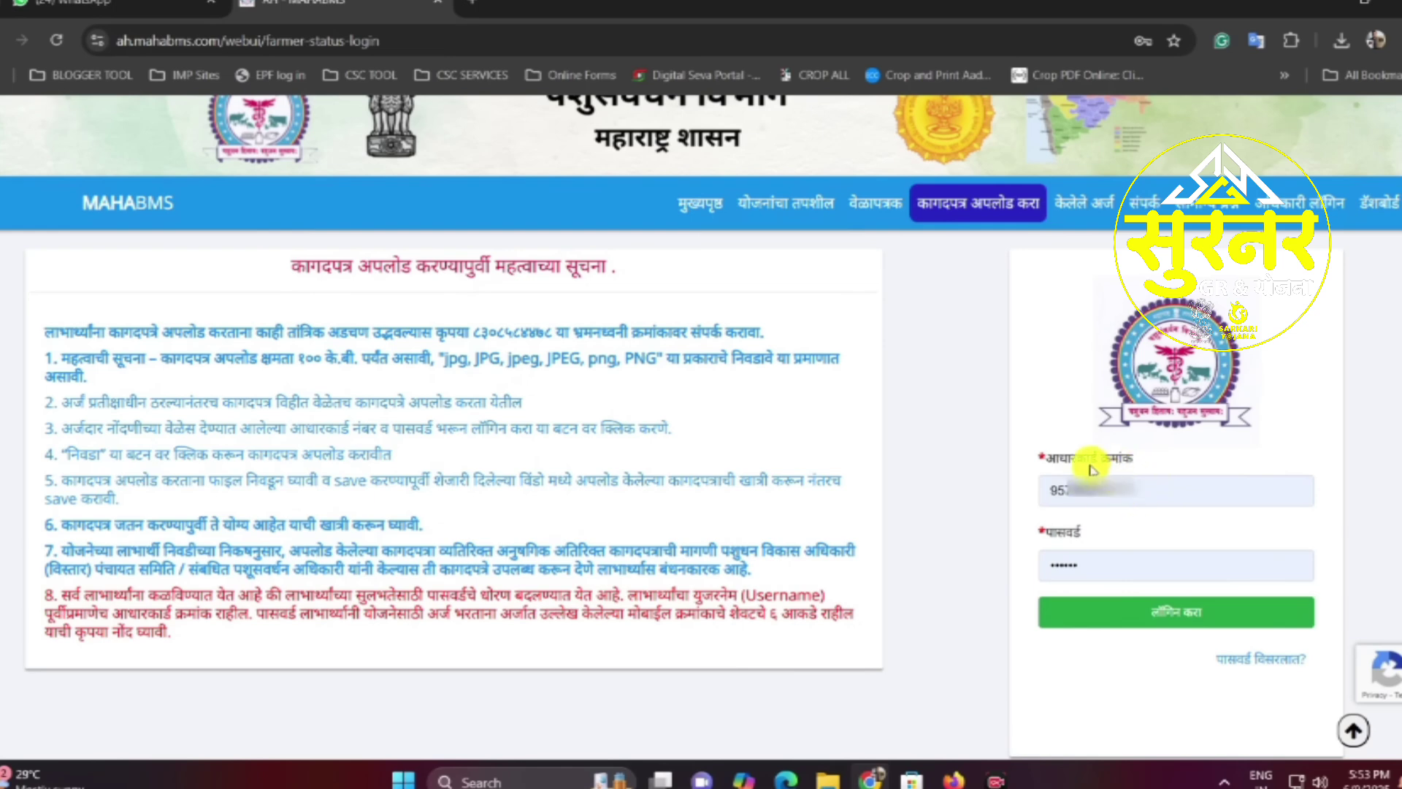
# Log in with the prefilled Aadhaar number and password, and close the upload instructions notice
pyautogui.moveTo(1071, 460); pyautogui.dragTo(1150, 474)
pyautogui.click(1067, 491)
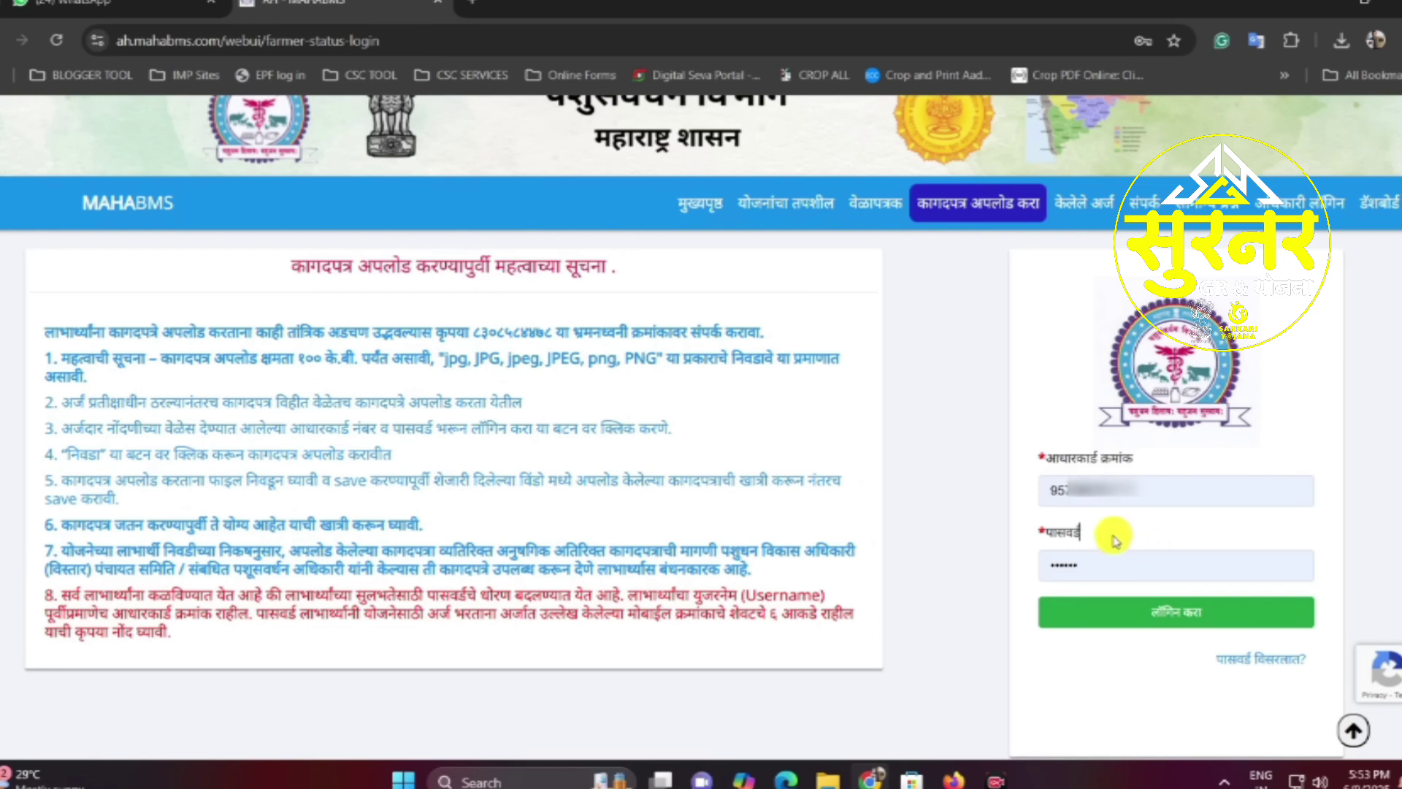
pyautogui.click(1083, 564)
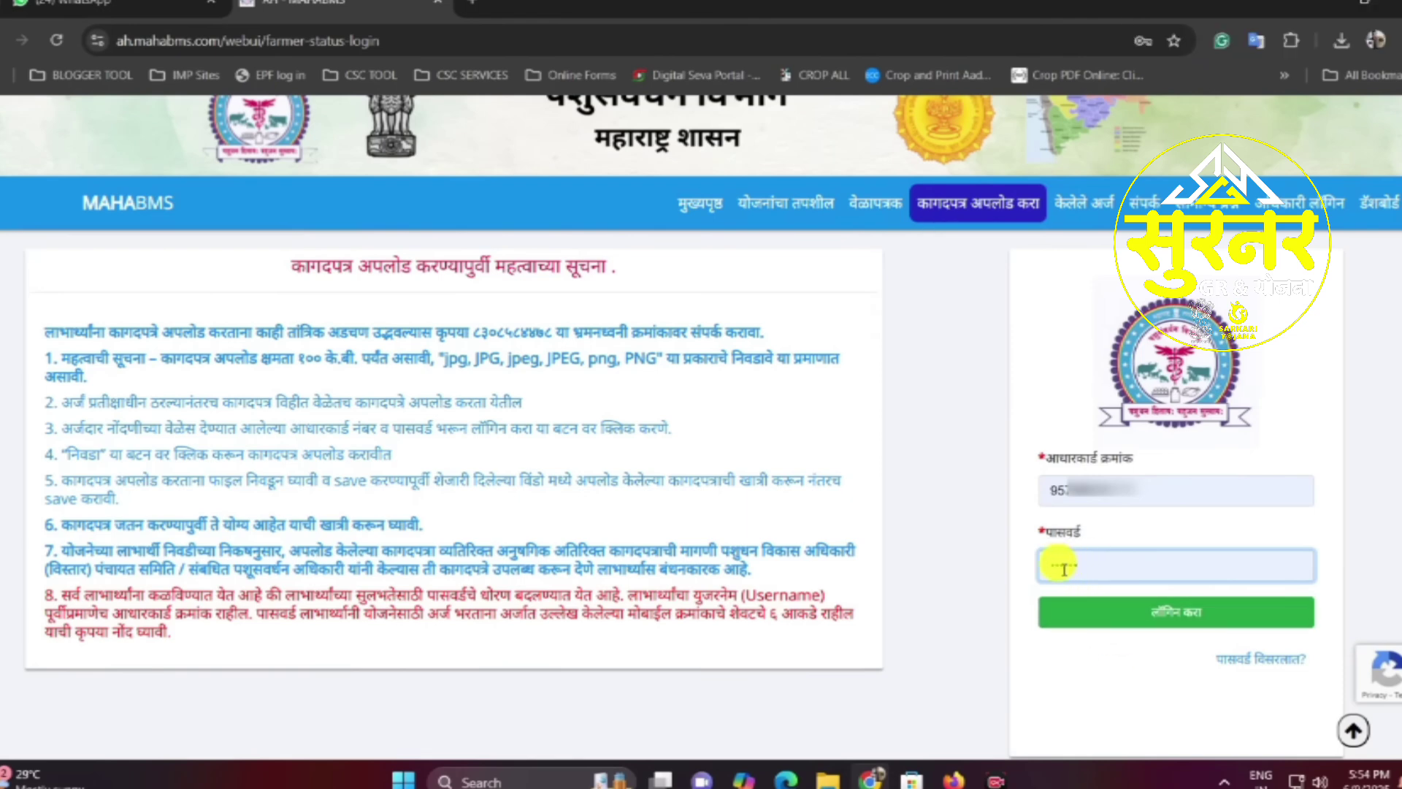
pyautogui.click(1180, 615)
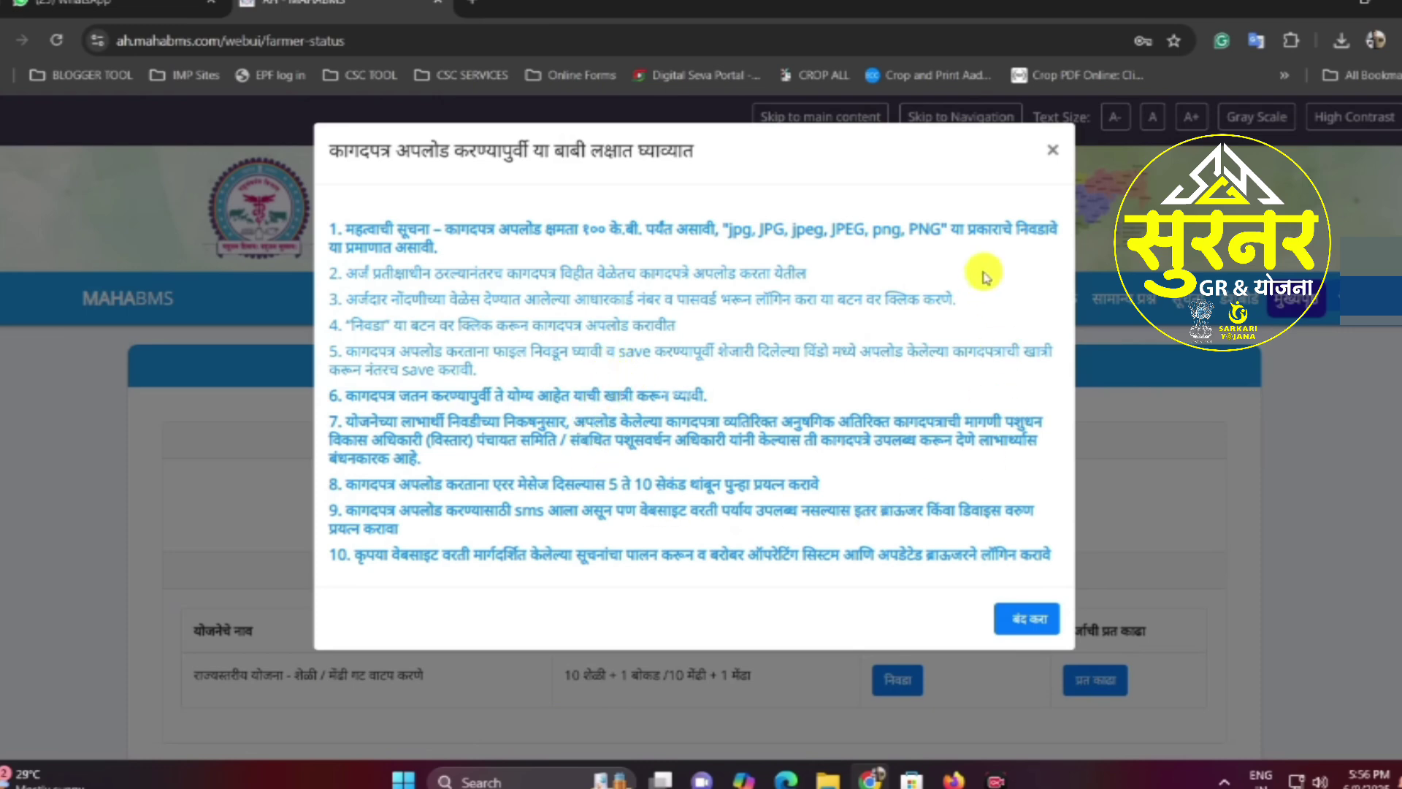
pyautogui.click(1026, 620)
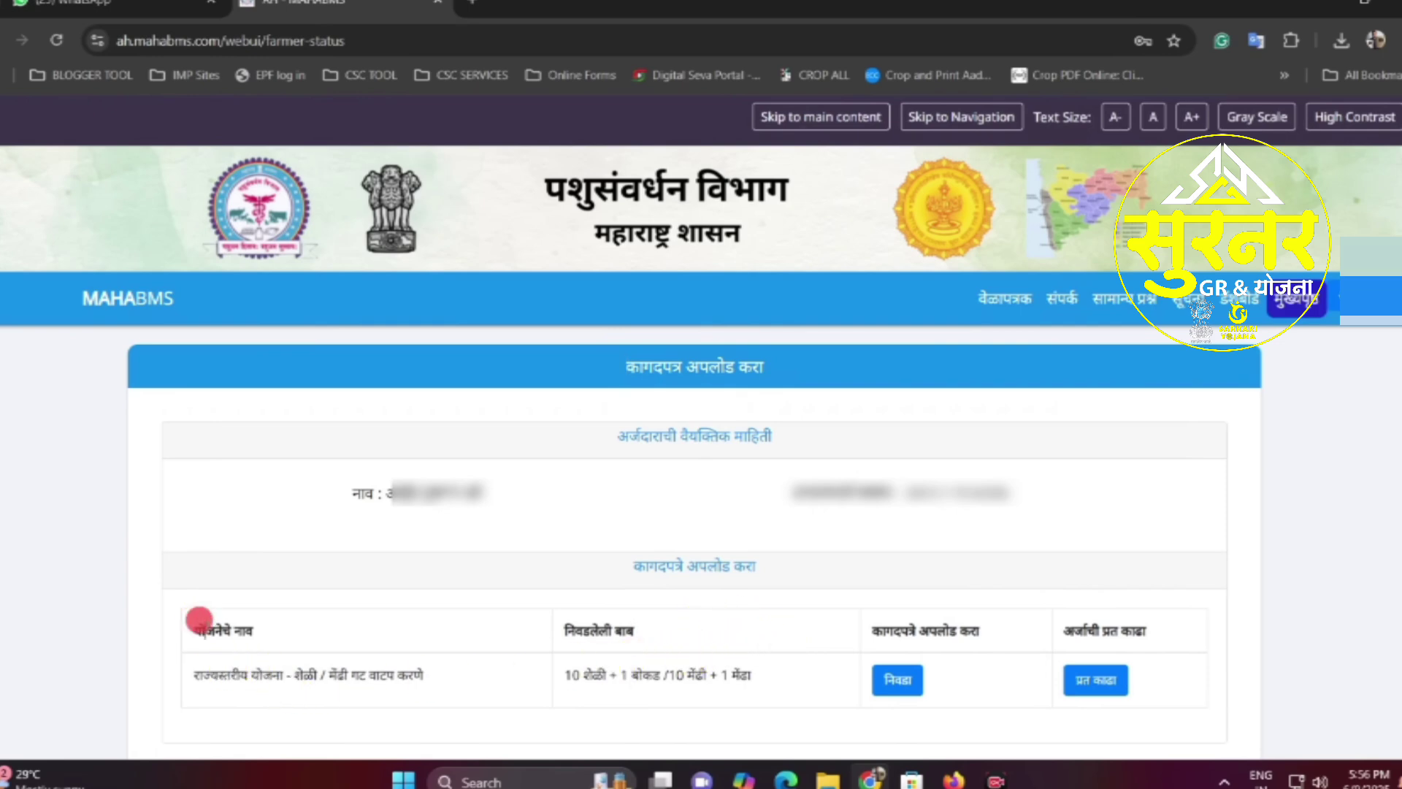
# Open the document selection for the state-level goat/sheep group distribution scheme and look through the list of required documents
pyautogui.moveTo(275, 673); pyautogui.dragTo(398, 679)
pyautogui.click(406, 675)
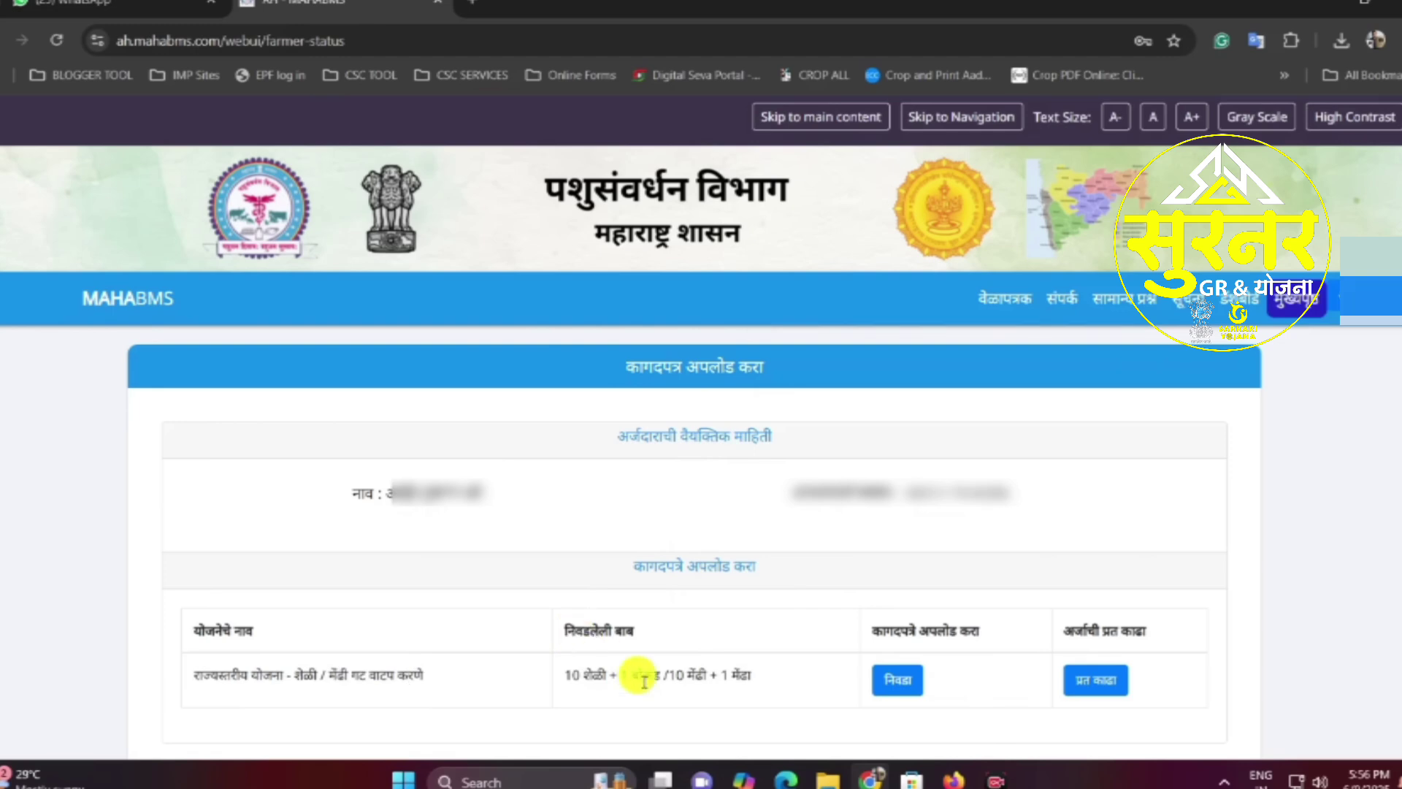
pyautogui.moveTo(638, 675); pyautogui.dragTo(713, 682)
pyautogui.click(726, 673)
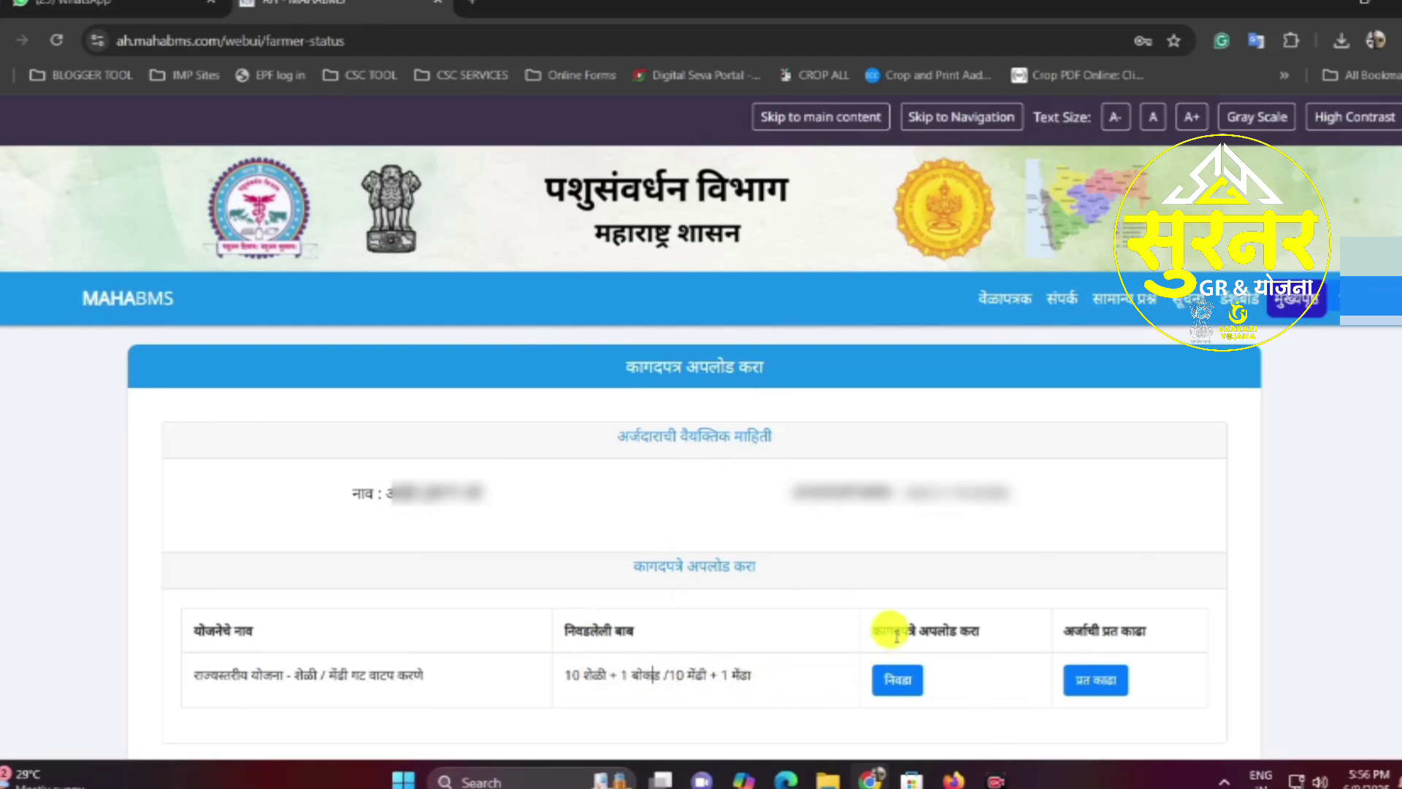
pyautogui.moveTo(888, 632); pyautogui.dragTo(982, 638)
pyautogui.click(970, 633)
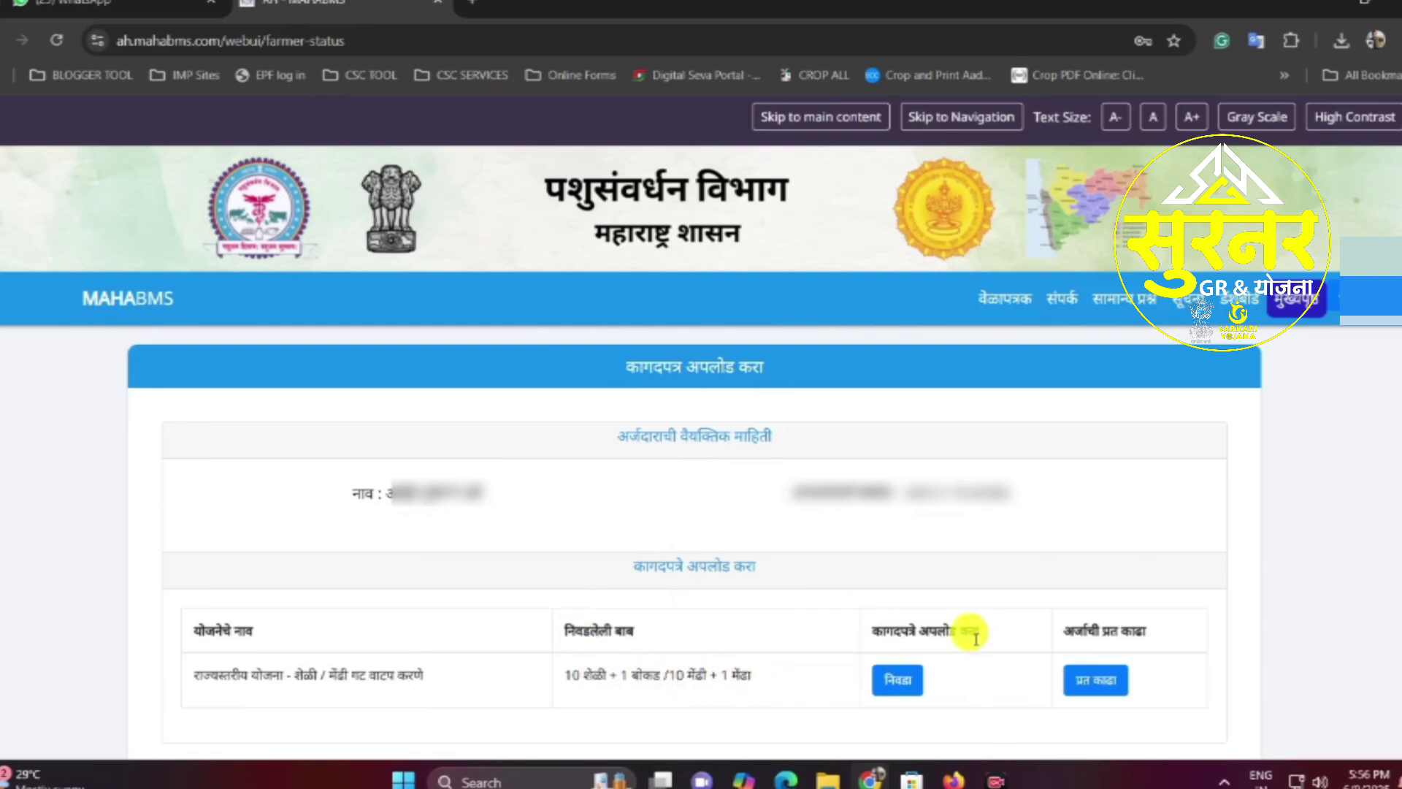
pyautogui.click(910, 685)
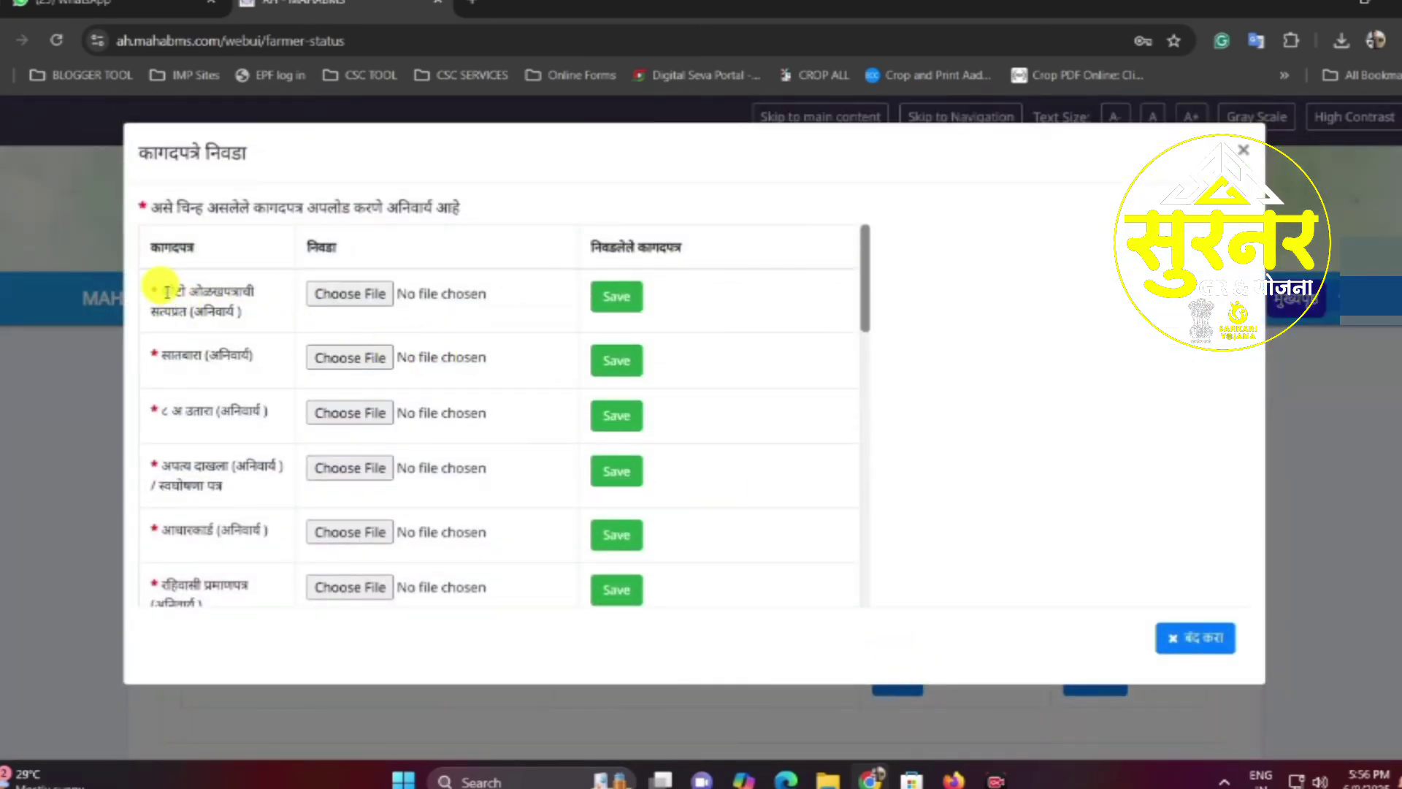
pyautogui.scroll(-10, 176, 296)
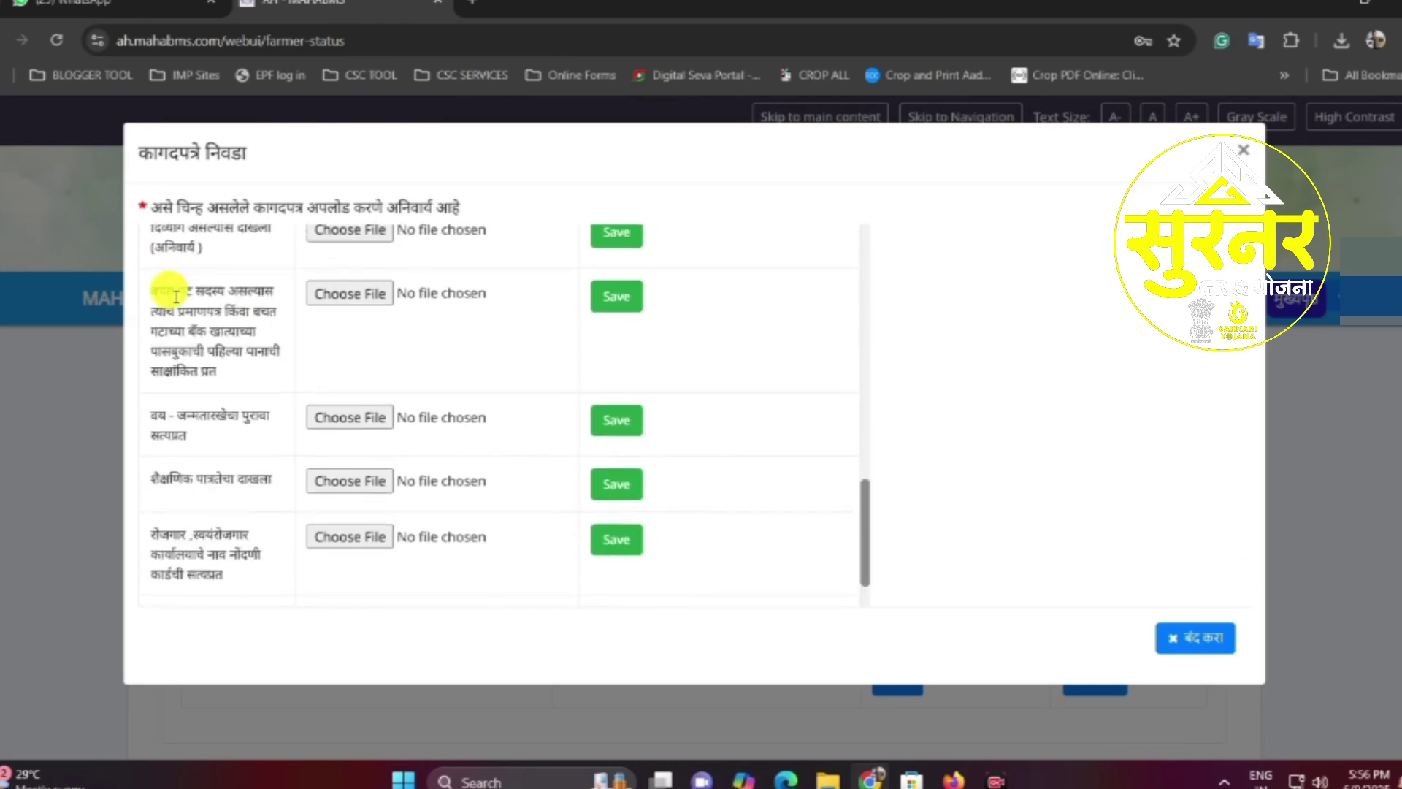
pyautogui.scroll(10, 169, 345)
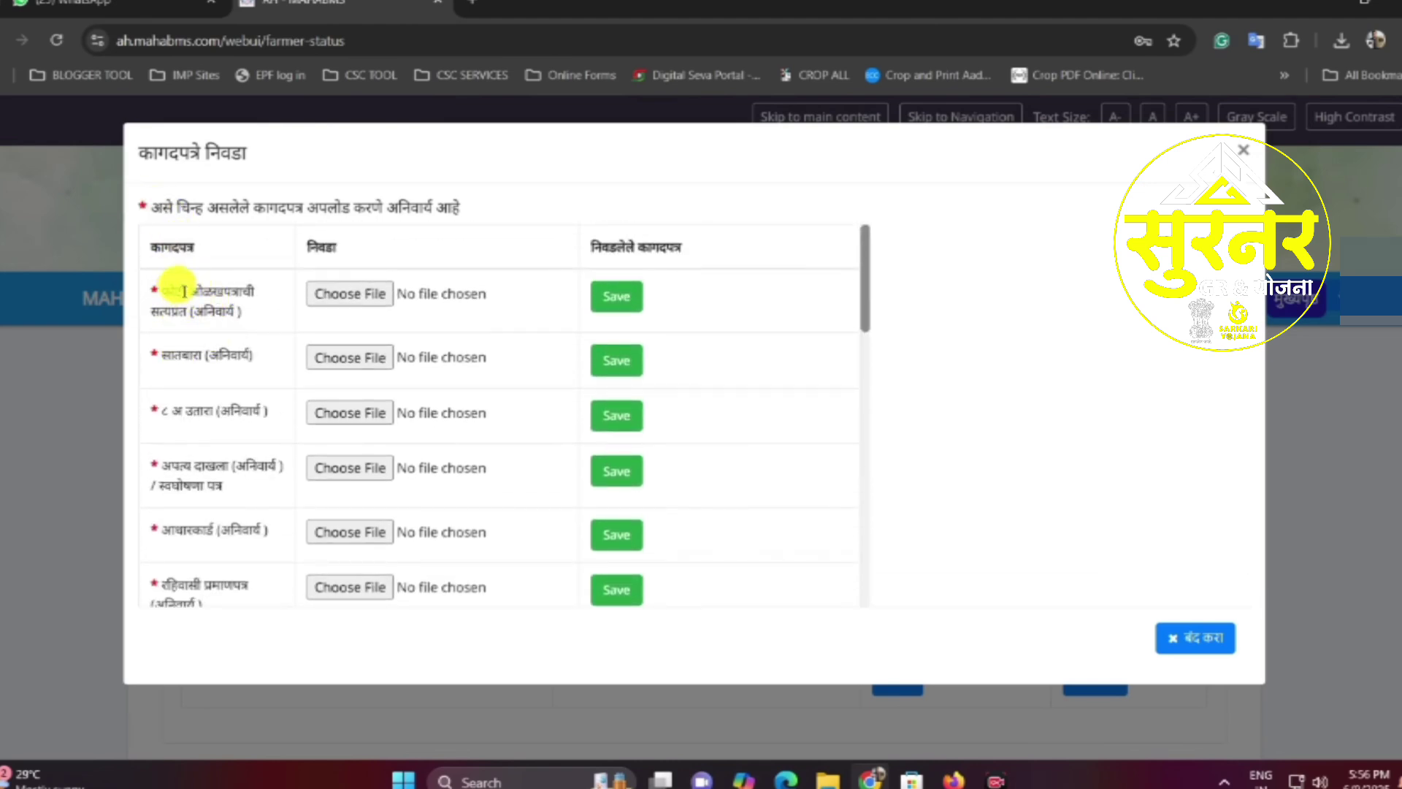
# Upload aadhar.jpeg as the attested photo identity card copy (फोटो ओळखपत्राची सत्यप्रत) and confirm saving it
pyautogui.moveTo(159, 289); pyautogui.dragTo(267, 310)
pyautogui.click(268, 311)
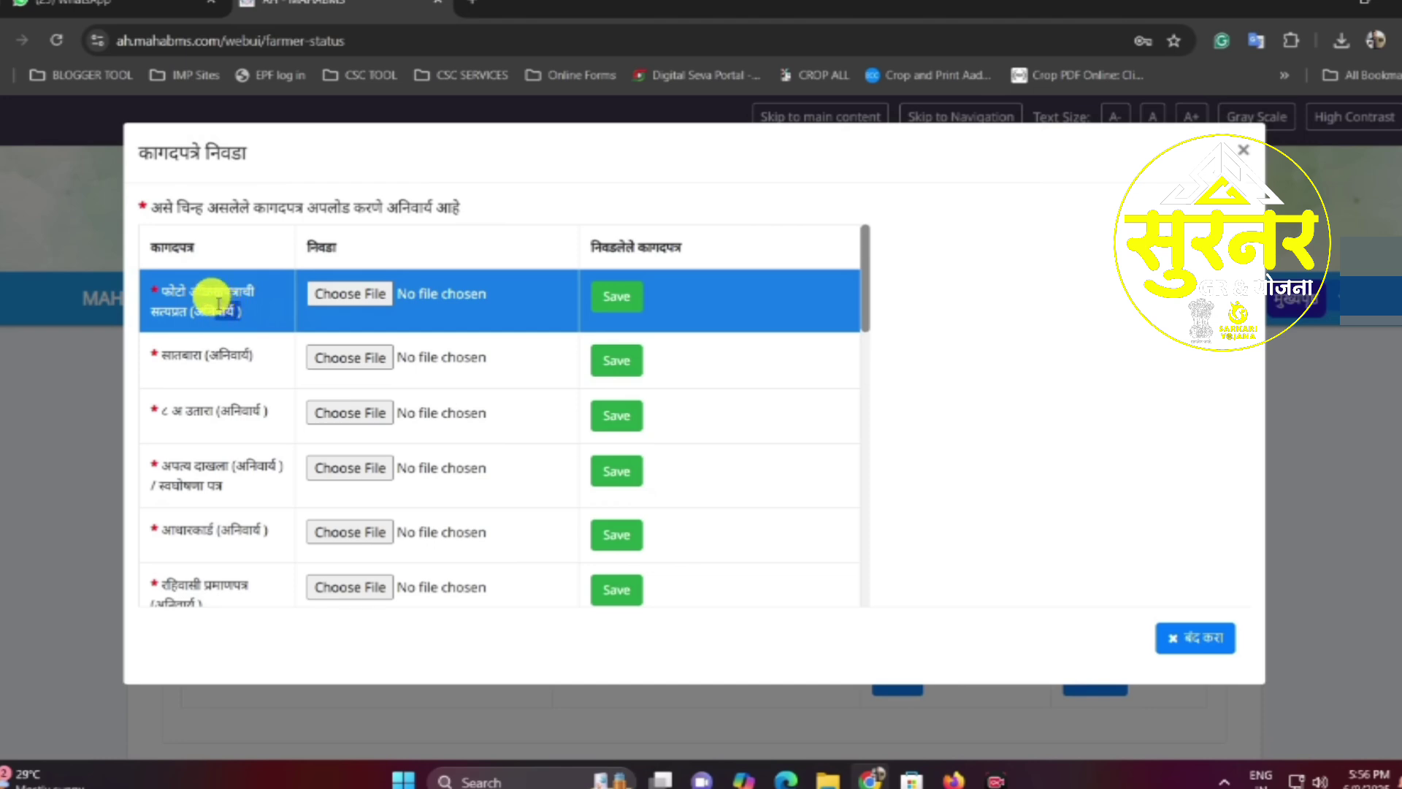
pyautogui.tripleClick(219, 303)
pyautogui.click(172, 282)
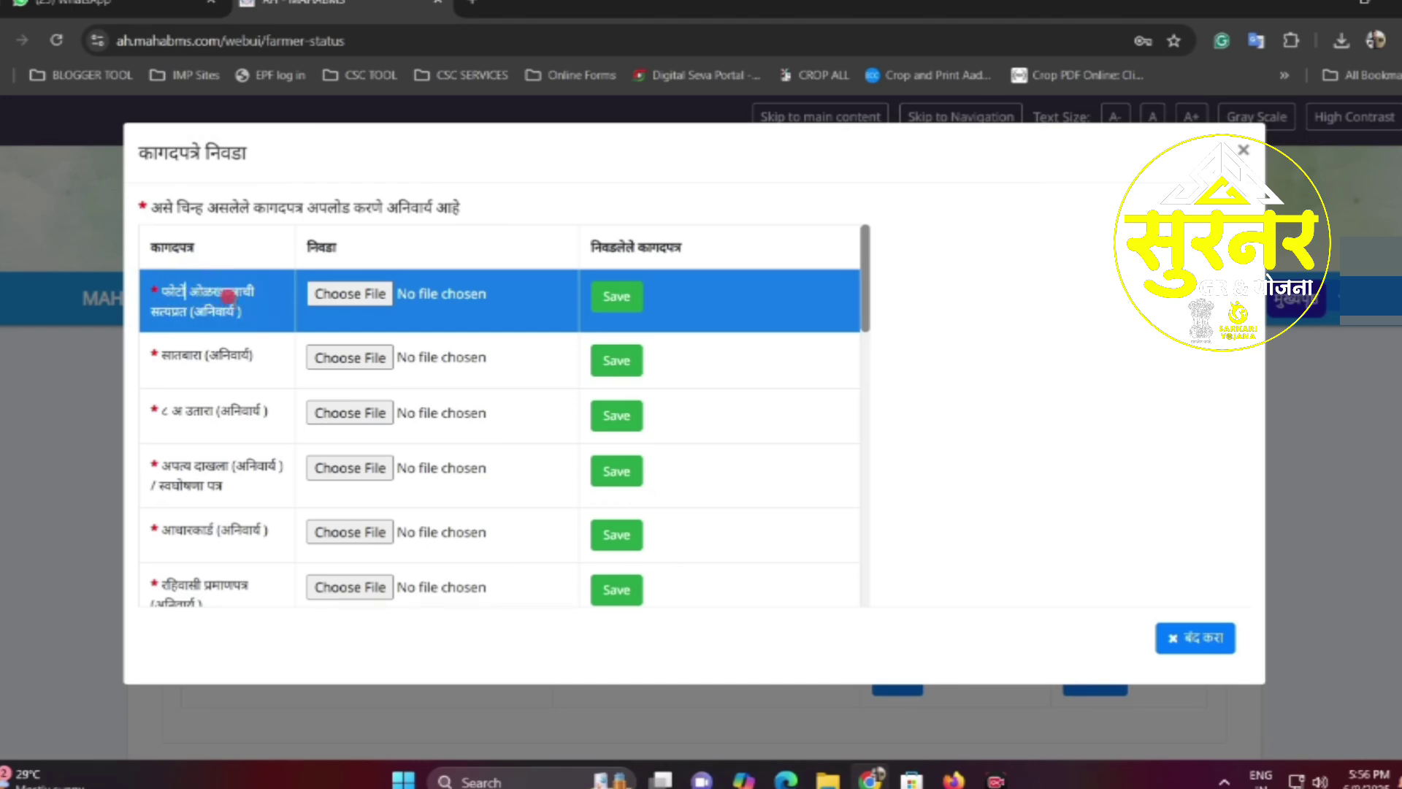
pyautogui.click(339, 296)
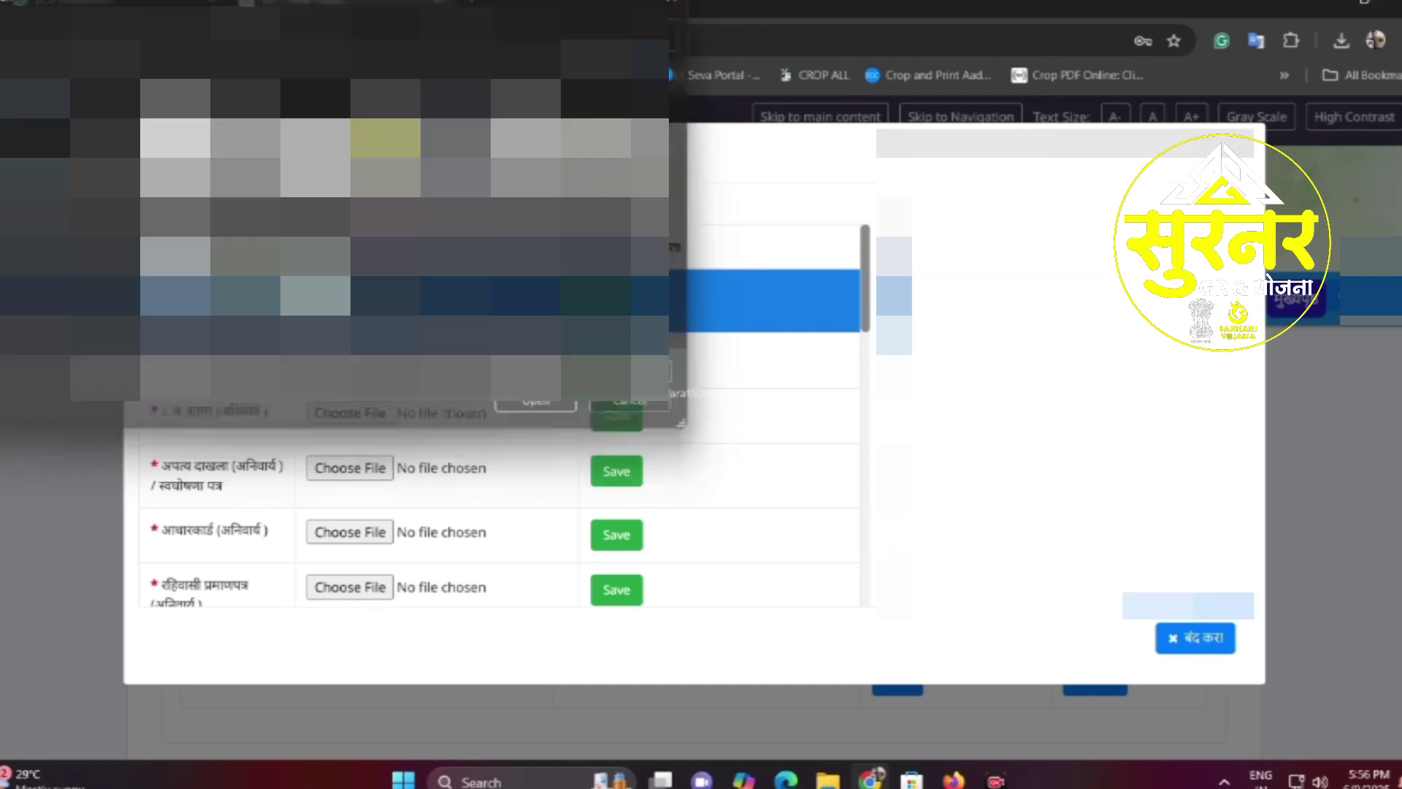
pyautogui.press('Escape')
pyautogui.press('Return')
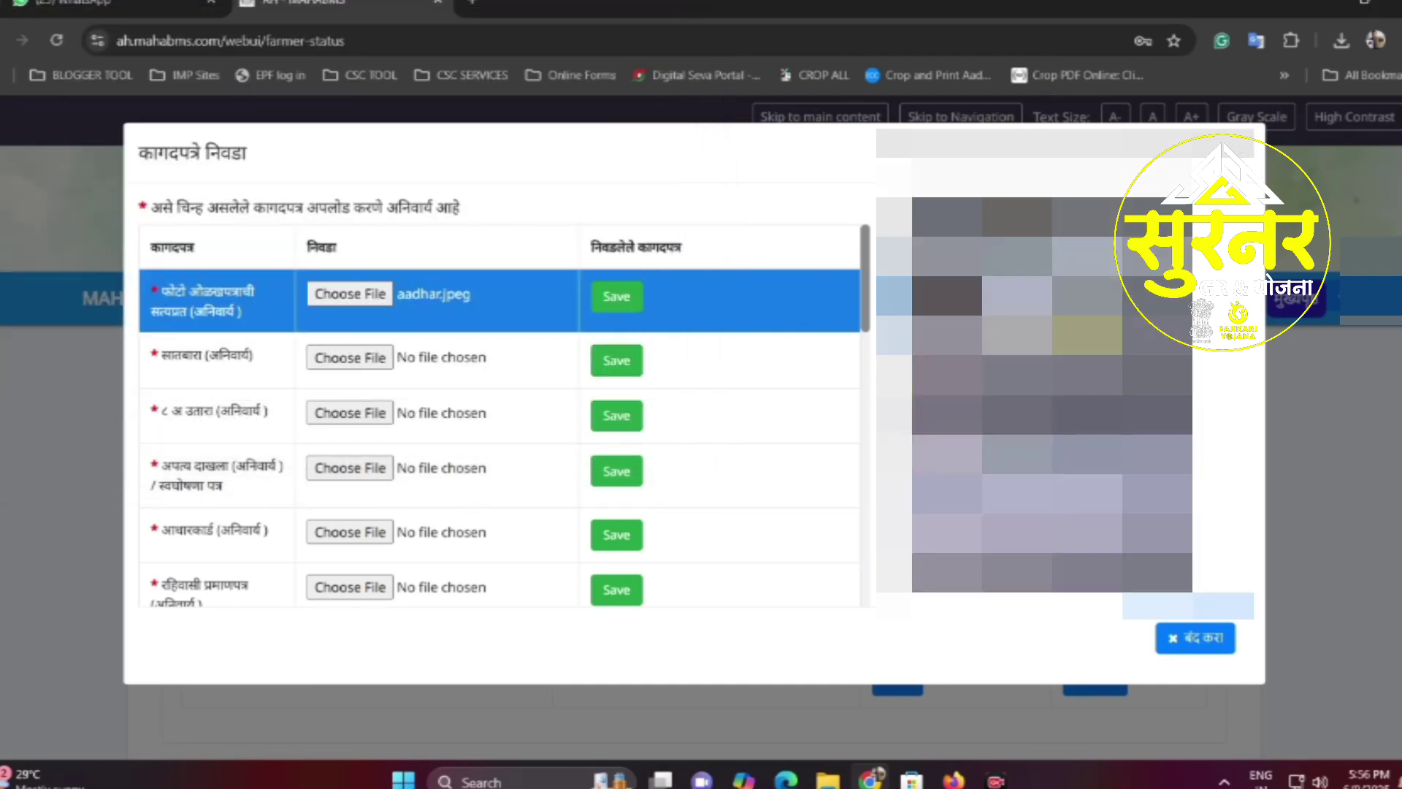
pyautogui.click(615, 300)
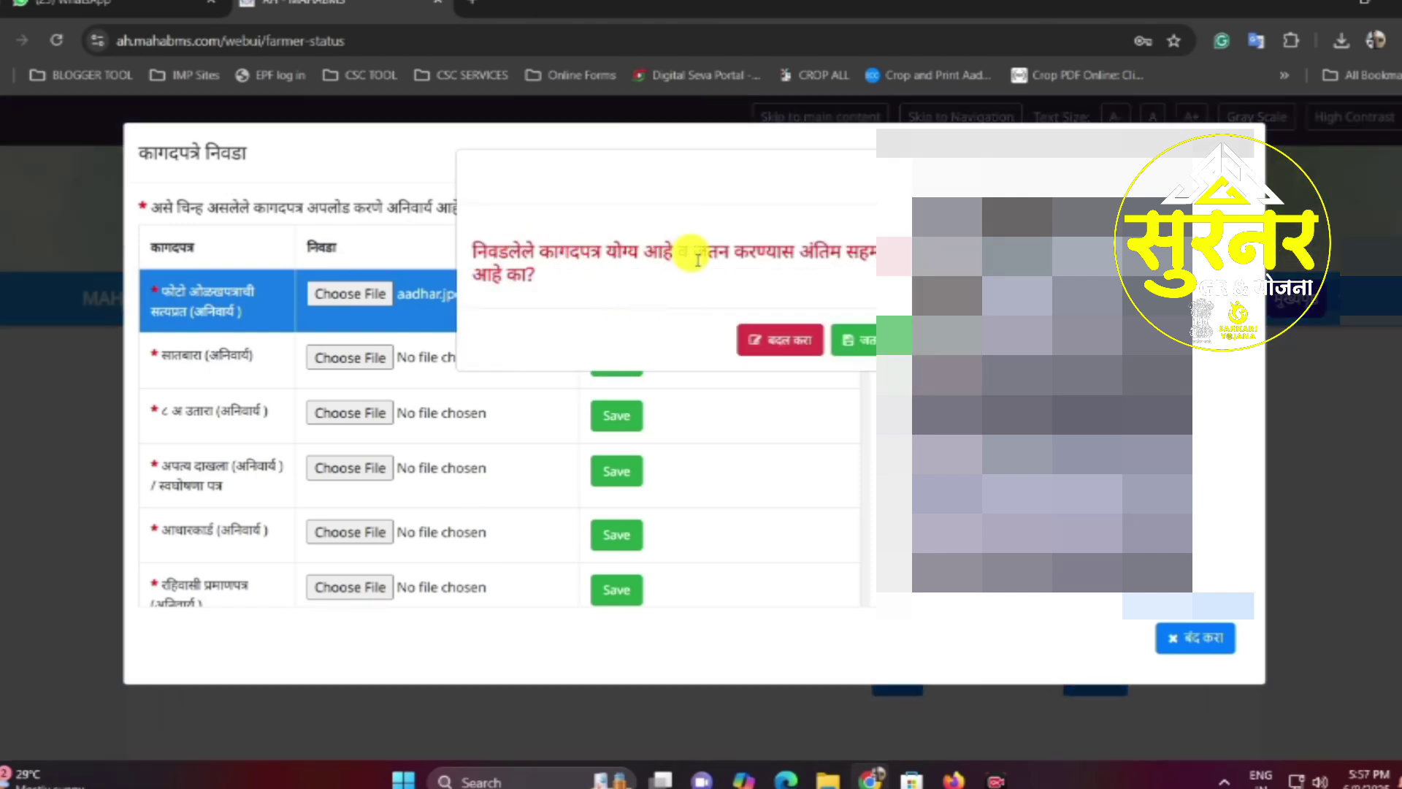
pyautogui.click(850, 340)
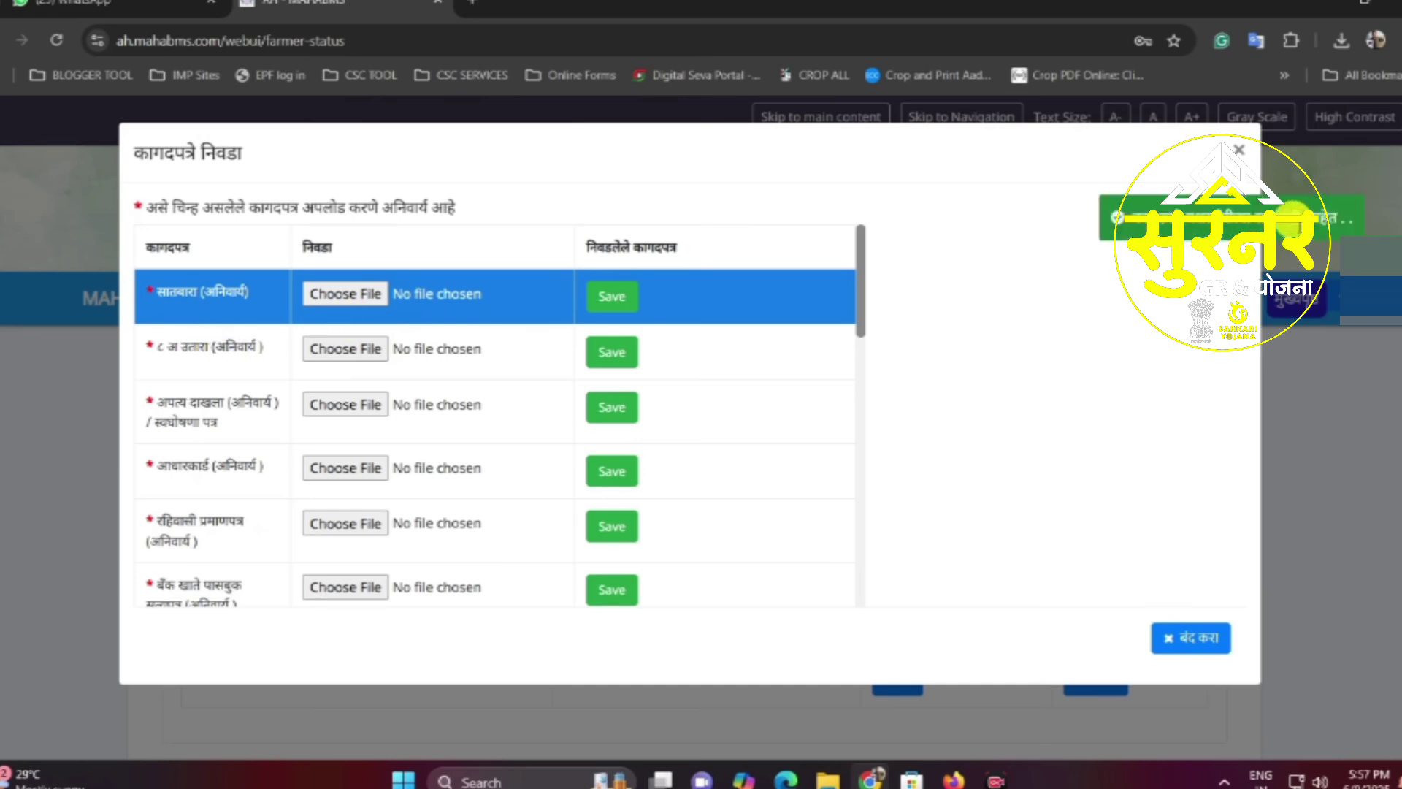
pyautogui.click(1297, 229)
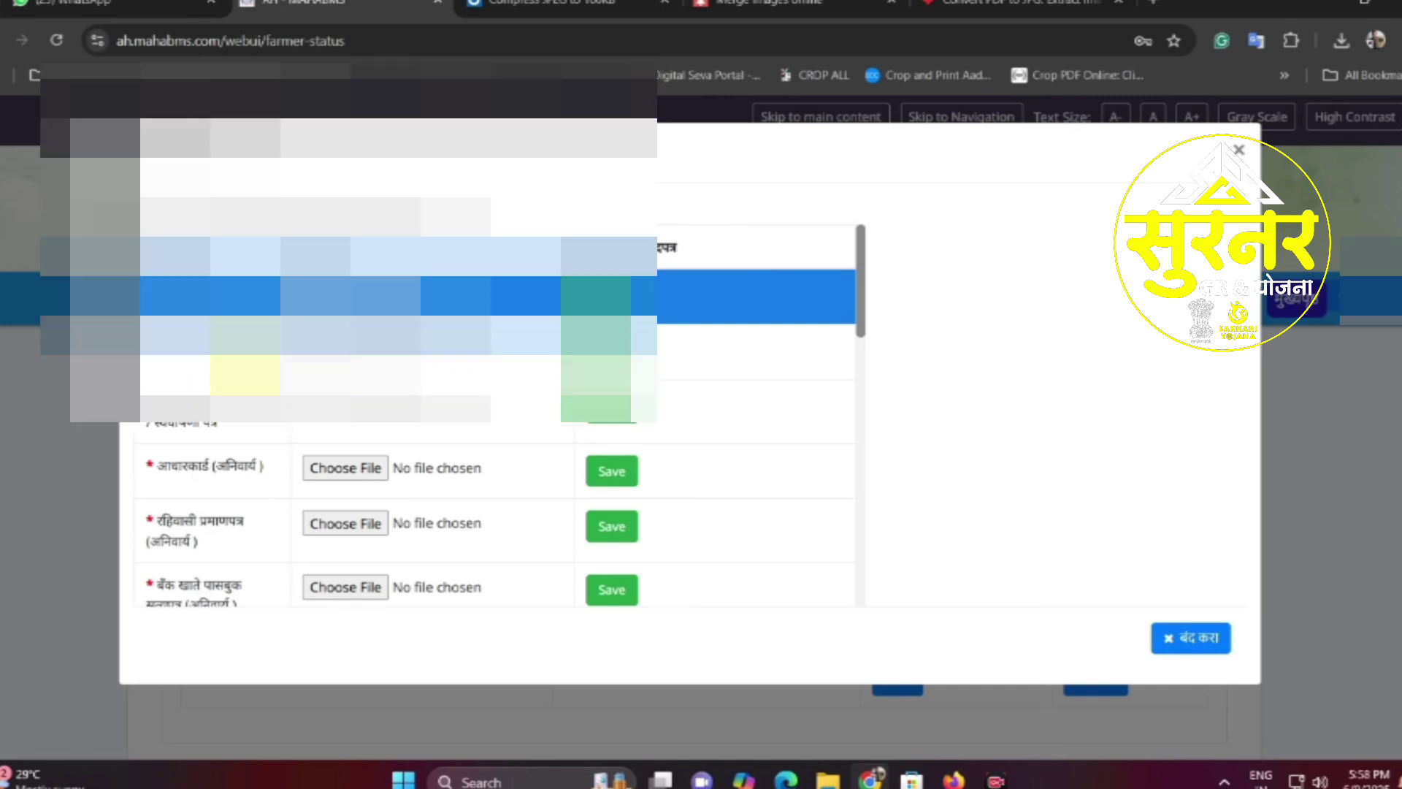
# Upload 8a.jpg from the MAHBMS folder as the ८ अ उतारा document and confirm saving it
pyautogui.click(343, 351)
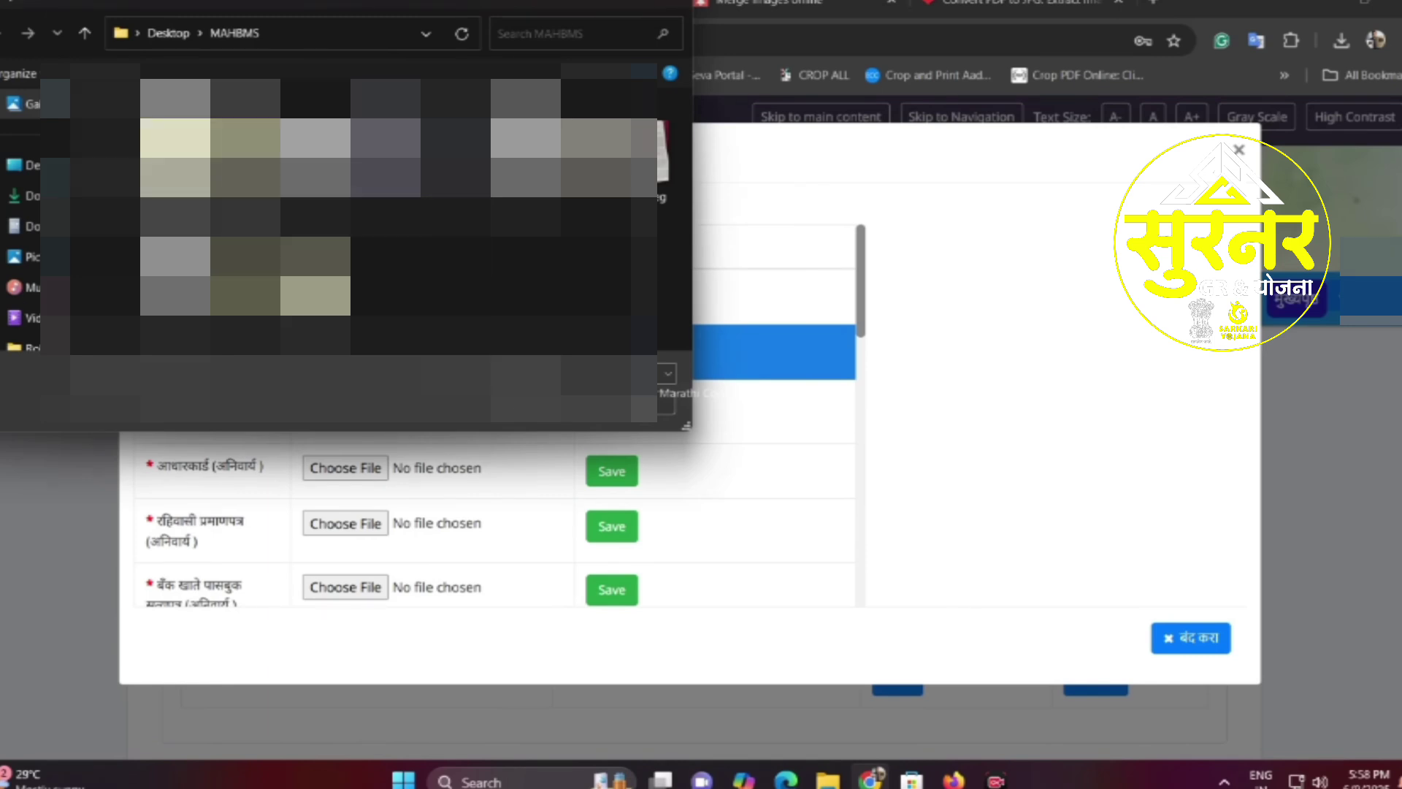
pyautogui.click(661, 406)
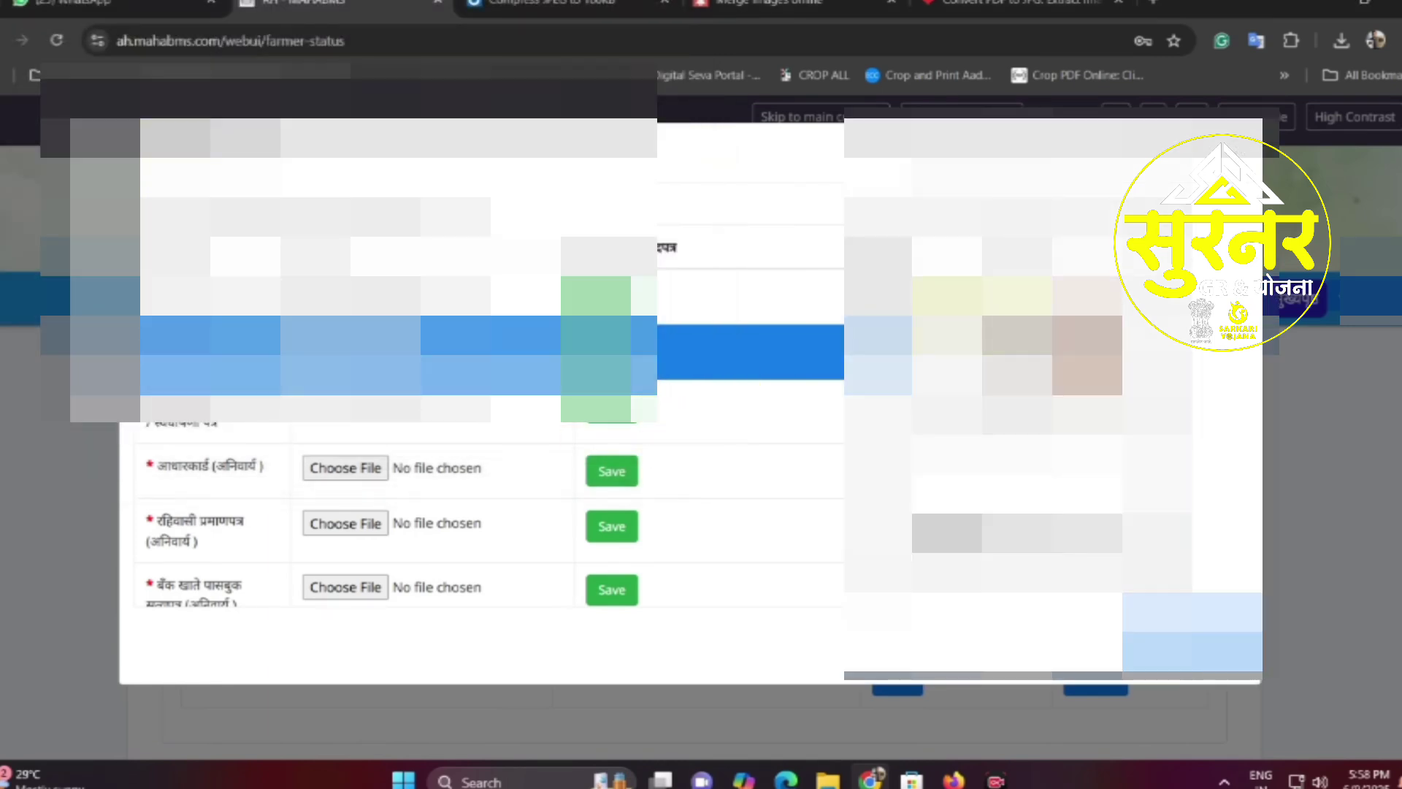
pyautogui.click(612, 356)
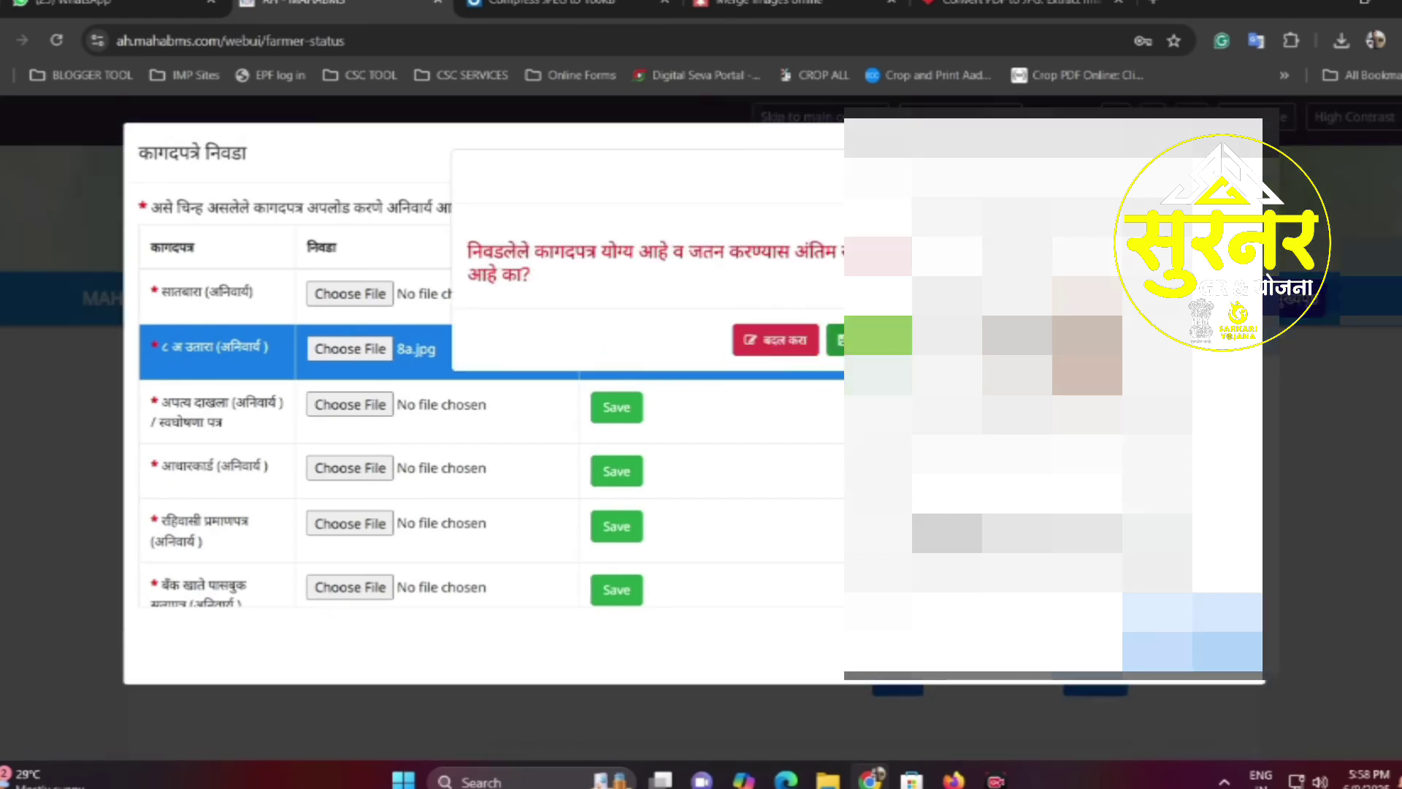
pyautogui.click(851, 336)
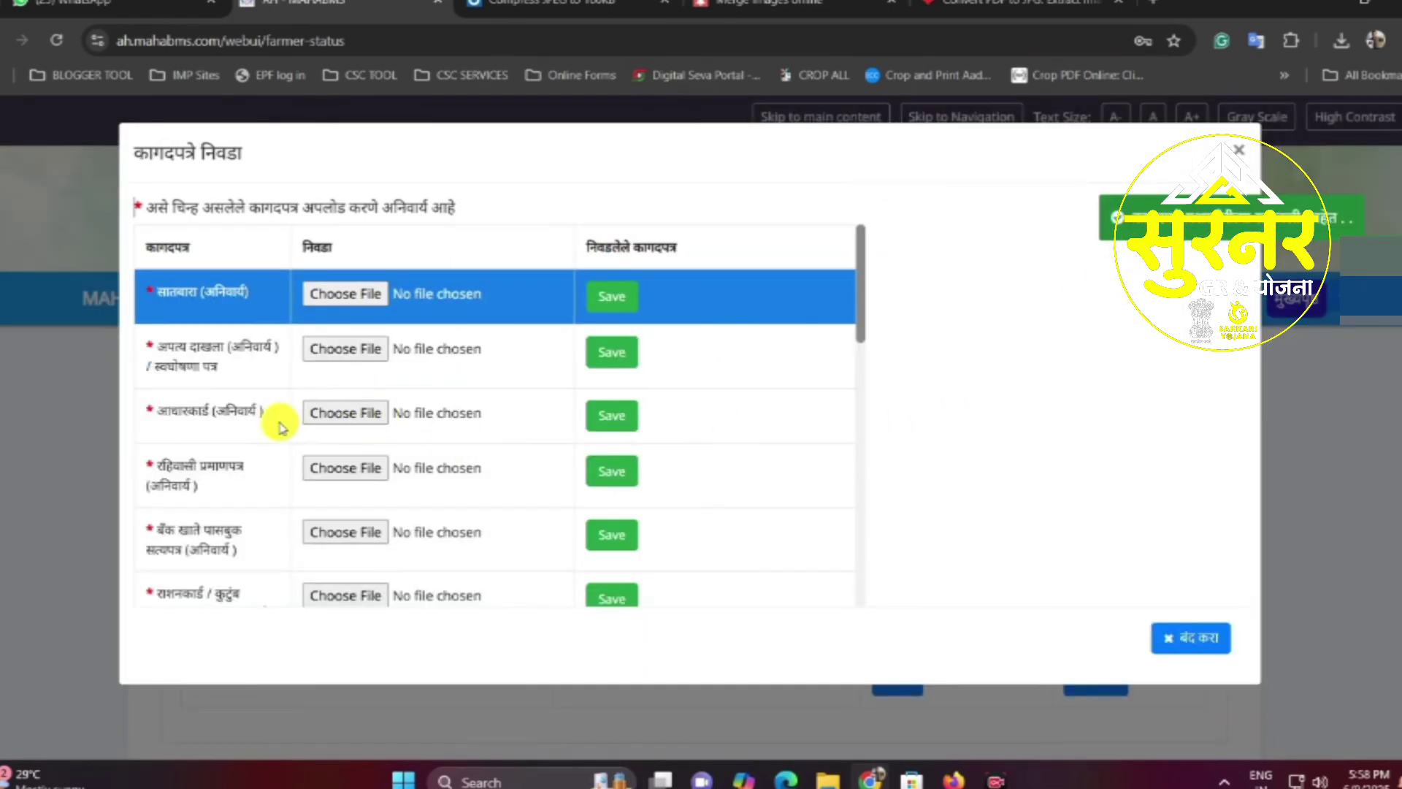
# Upload aadhar.jpeg for the mandatory Aadhaar card (आधारकार्ड) entry and confirm saving it
pyautogui.click(366, 420)
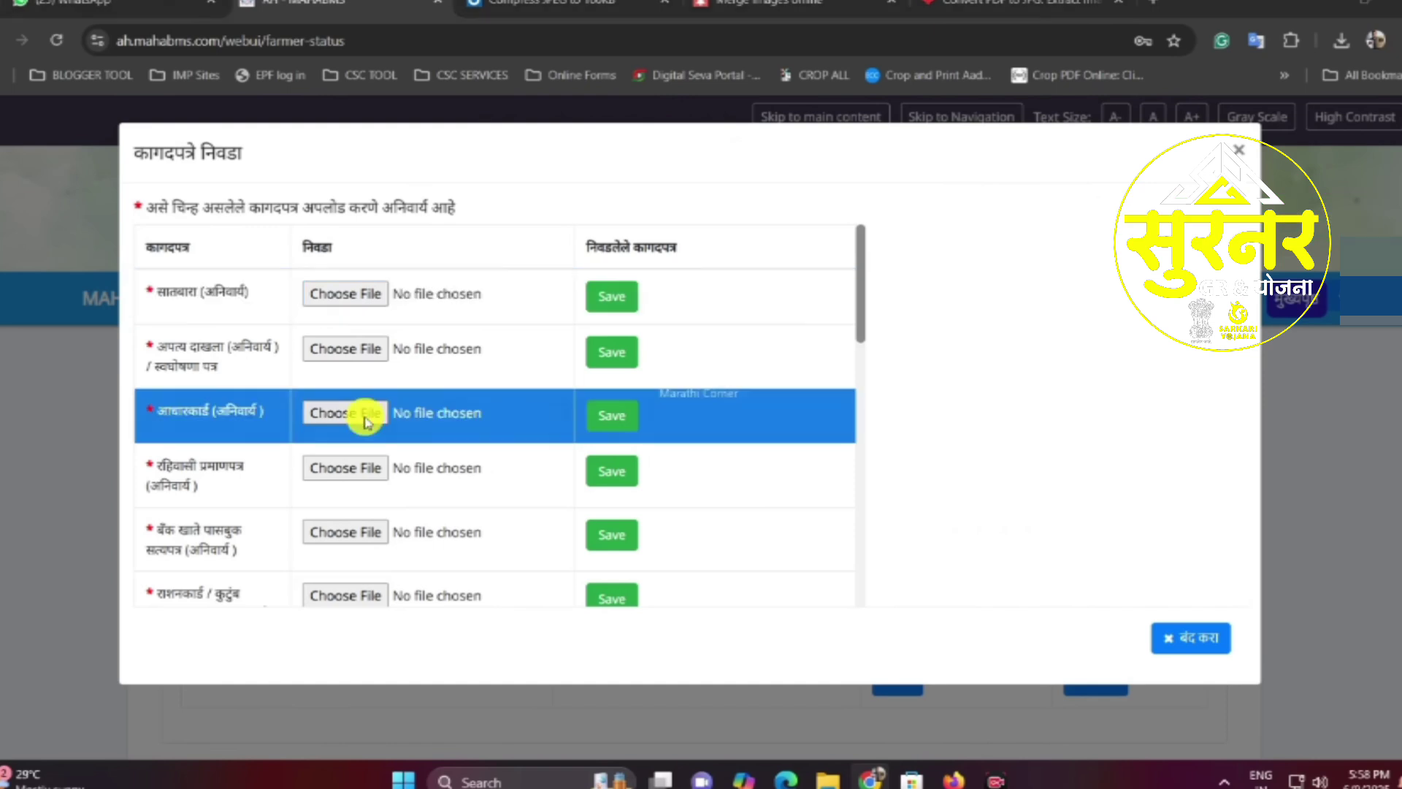
pyautogui.click(631, 423)
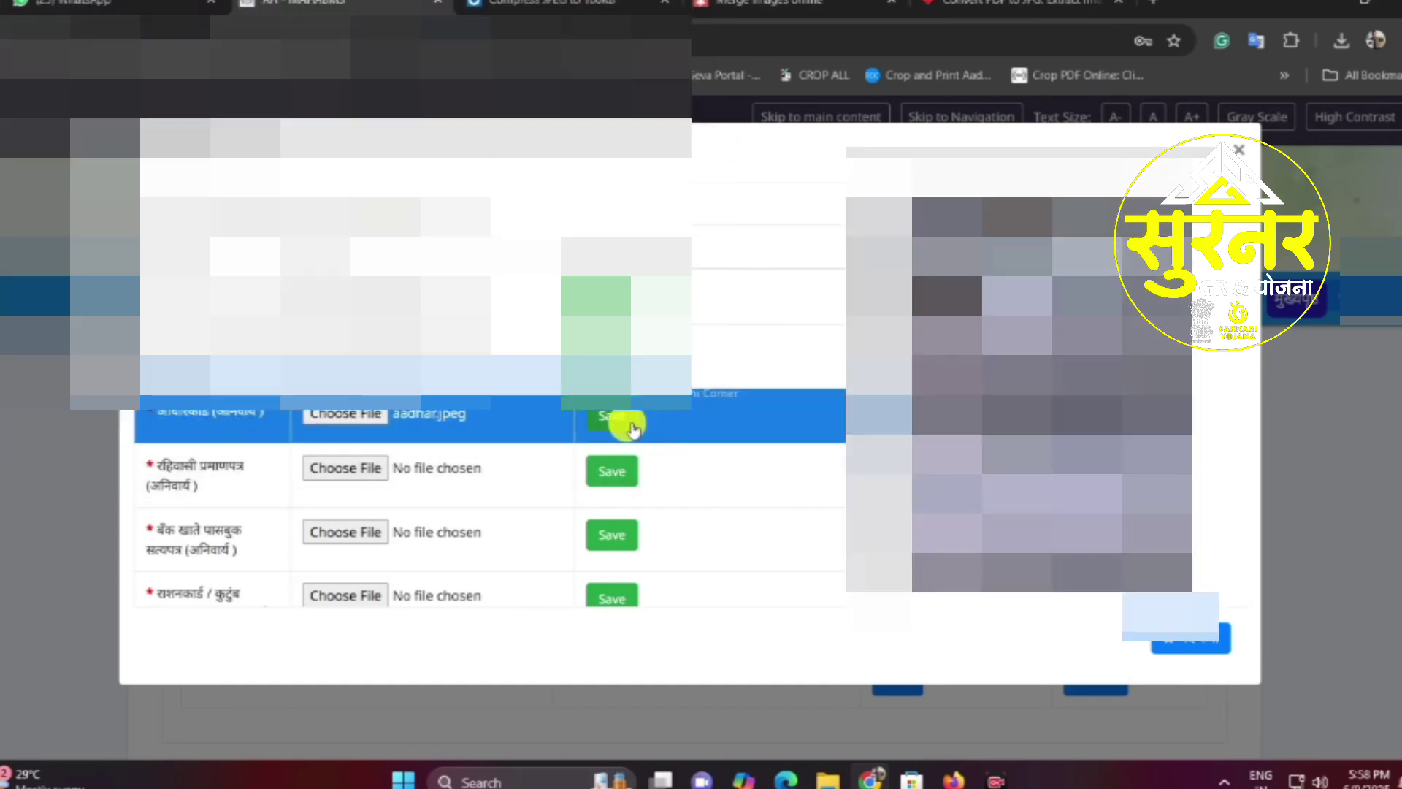
pyautogui.click(845, 339)
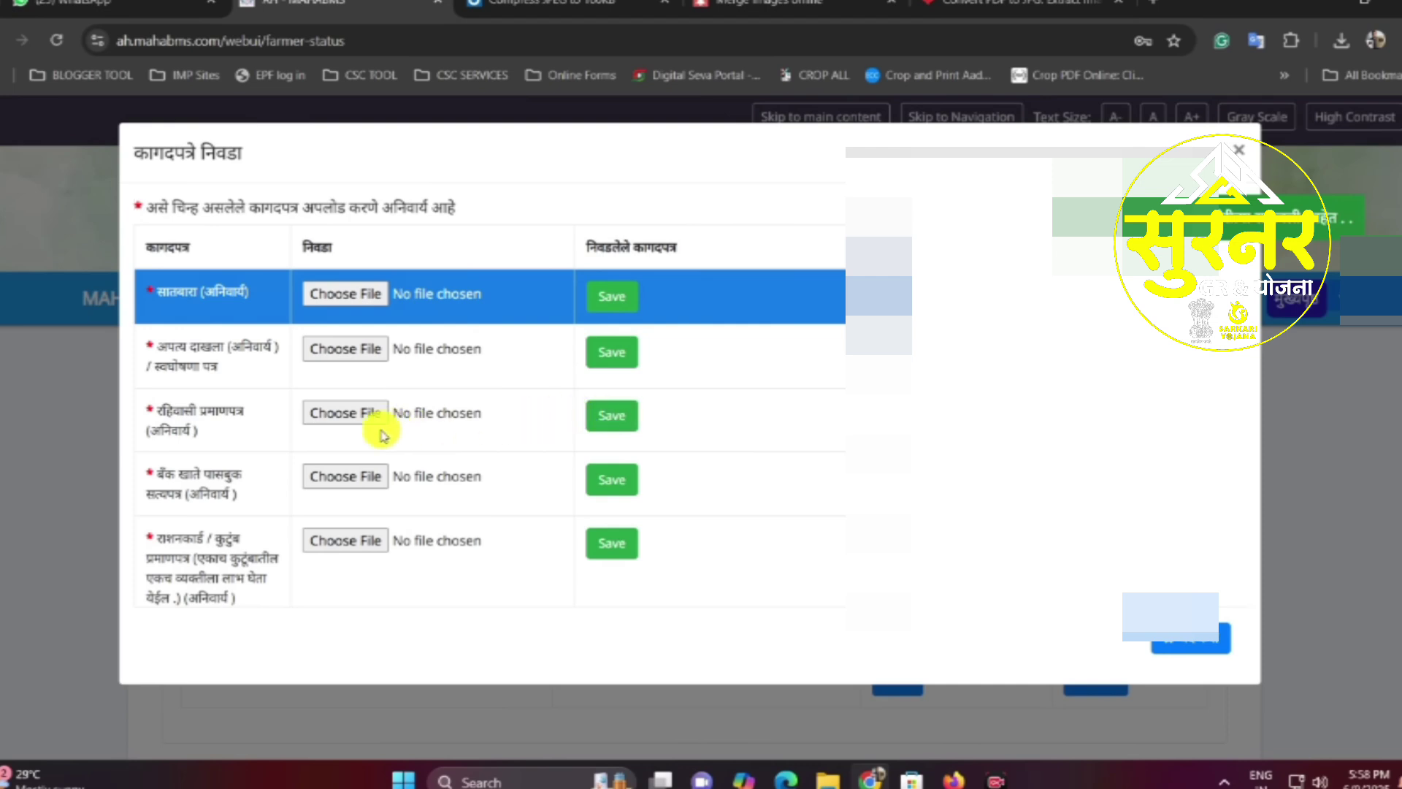
# Upload 712.jpg for the mandatory सातबारा document entry and confirm saving it
pyautogui.click(275, 447)
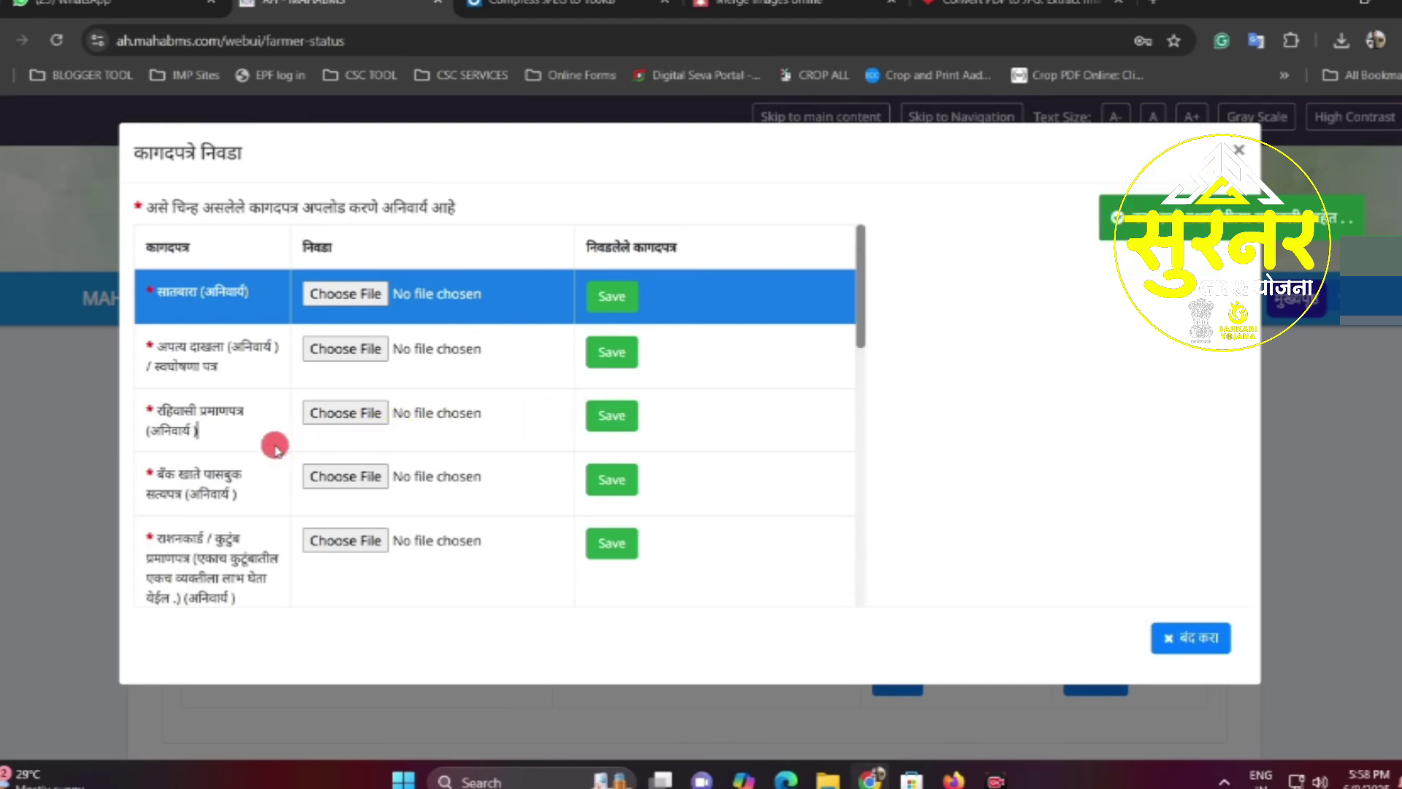
pyautogui.click(239, 365)
pyautogui.click(249, 306)
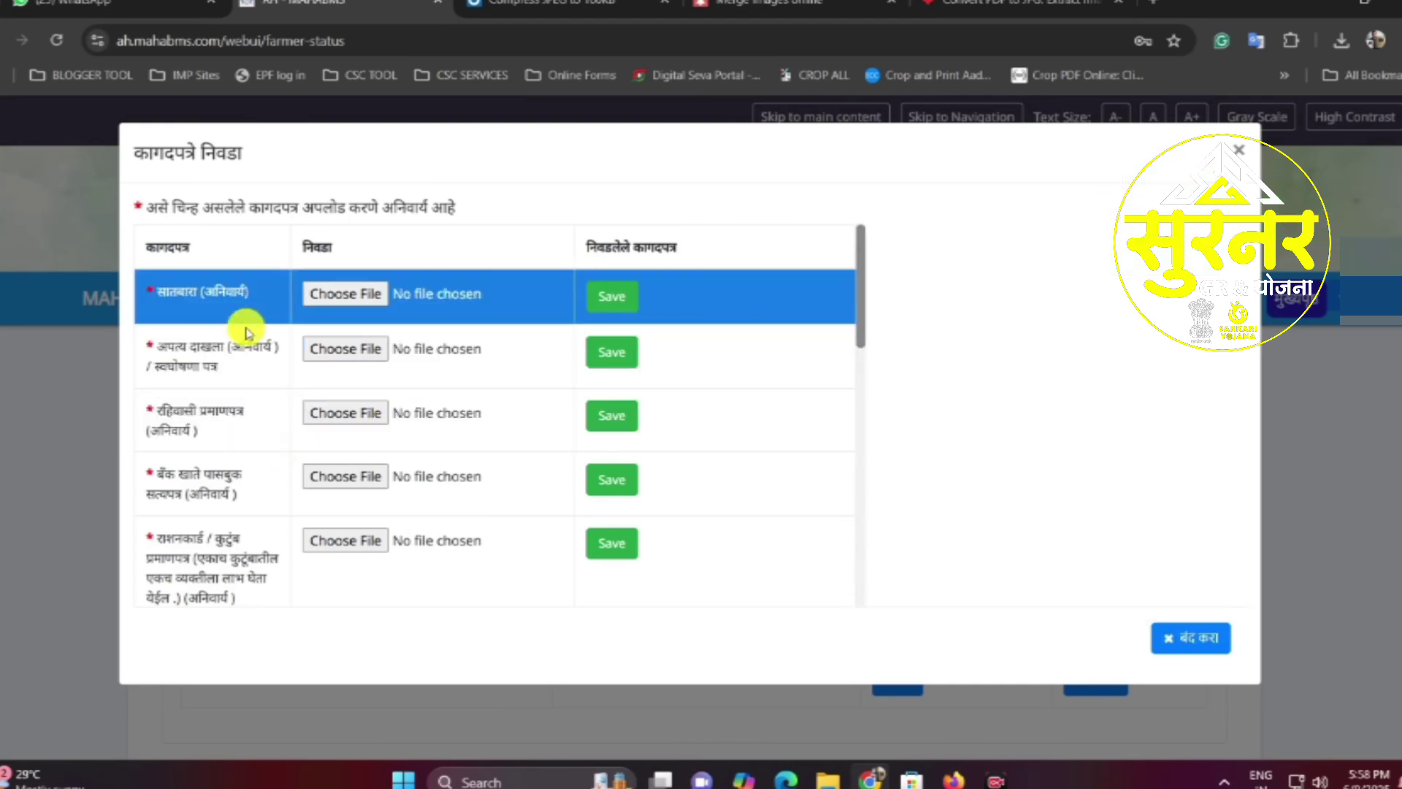
pyautogui.click(342, 295)
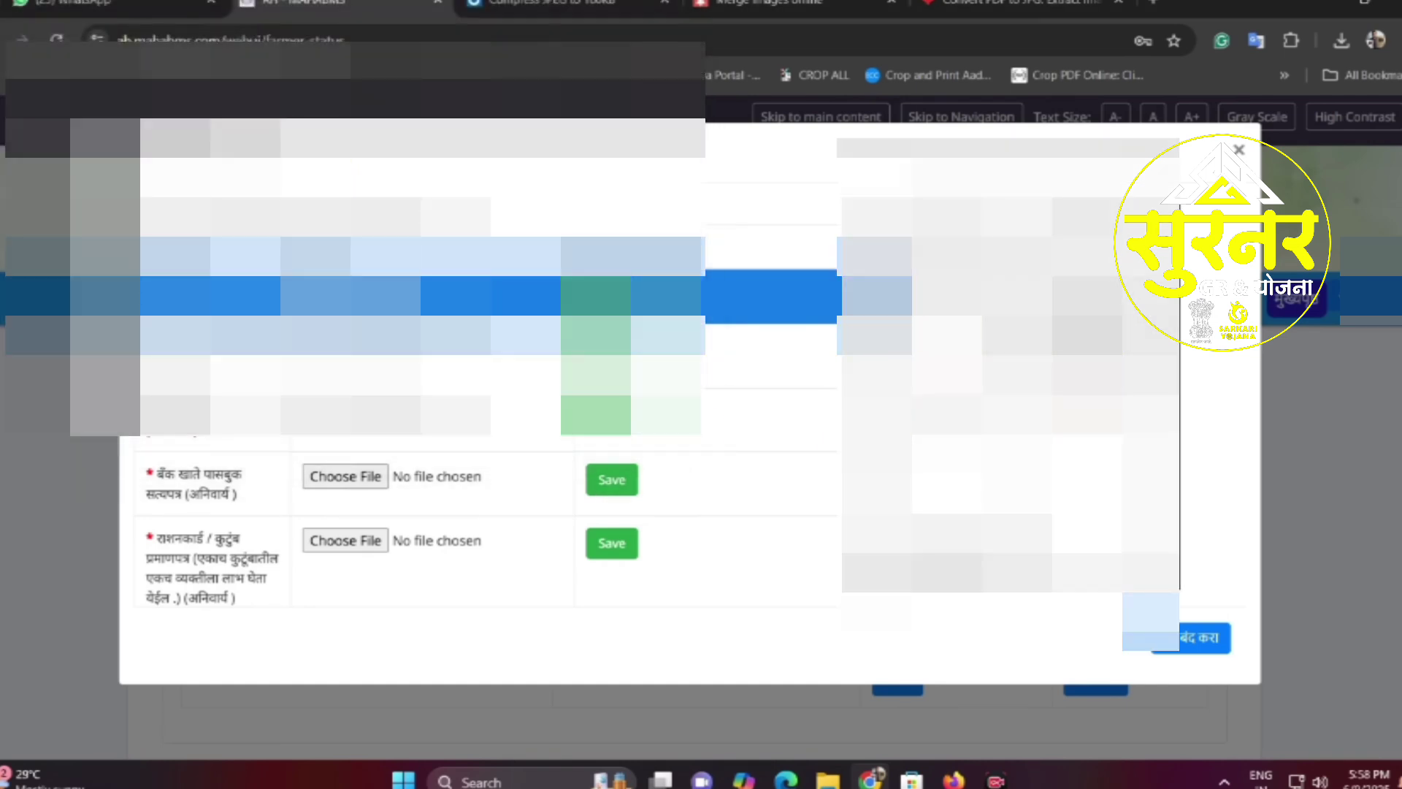
pyautogui.doubleClick(810, 340)
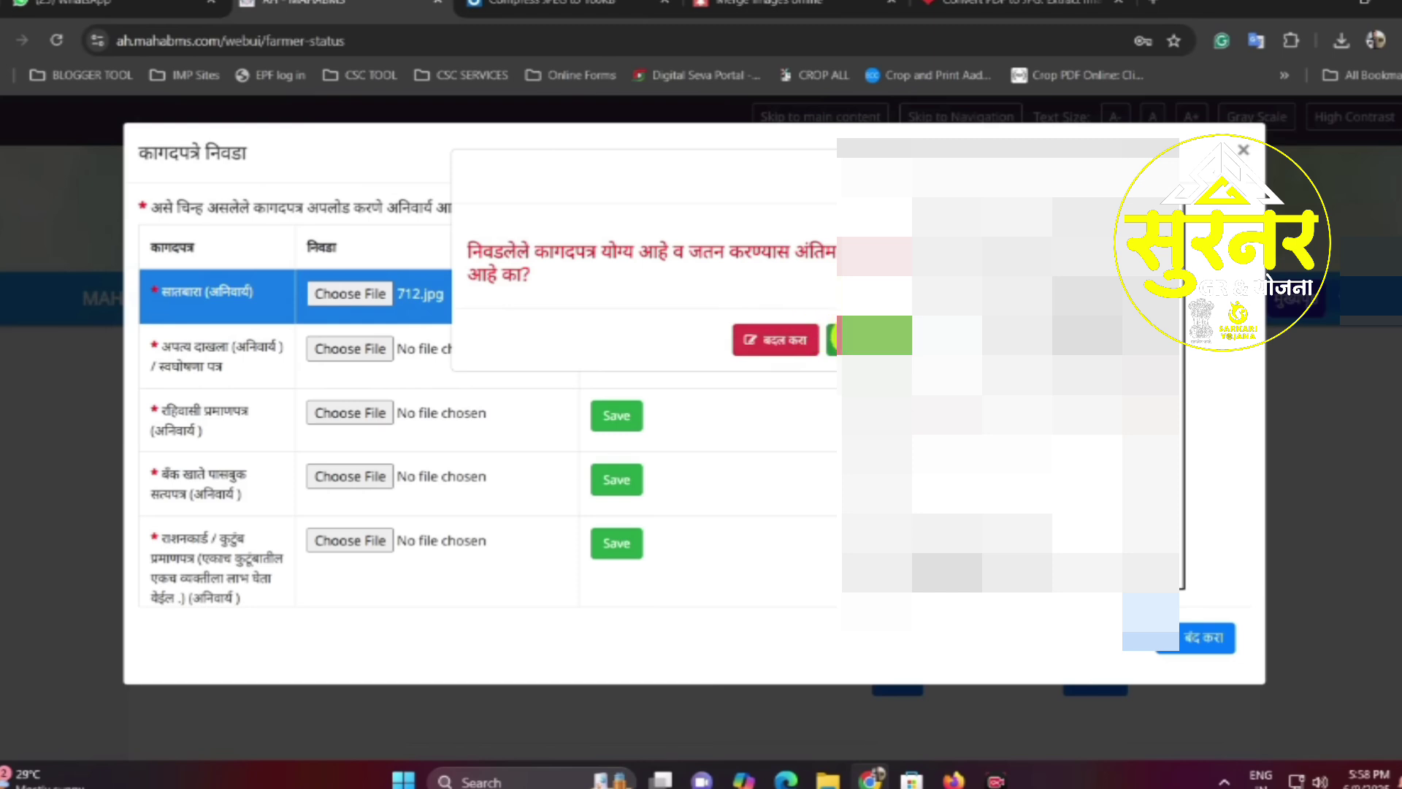
pyautogui.click(880, 343)
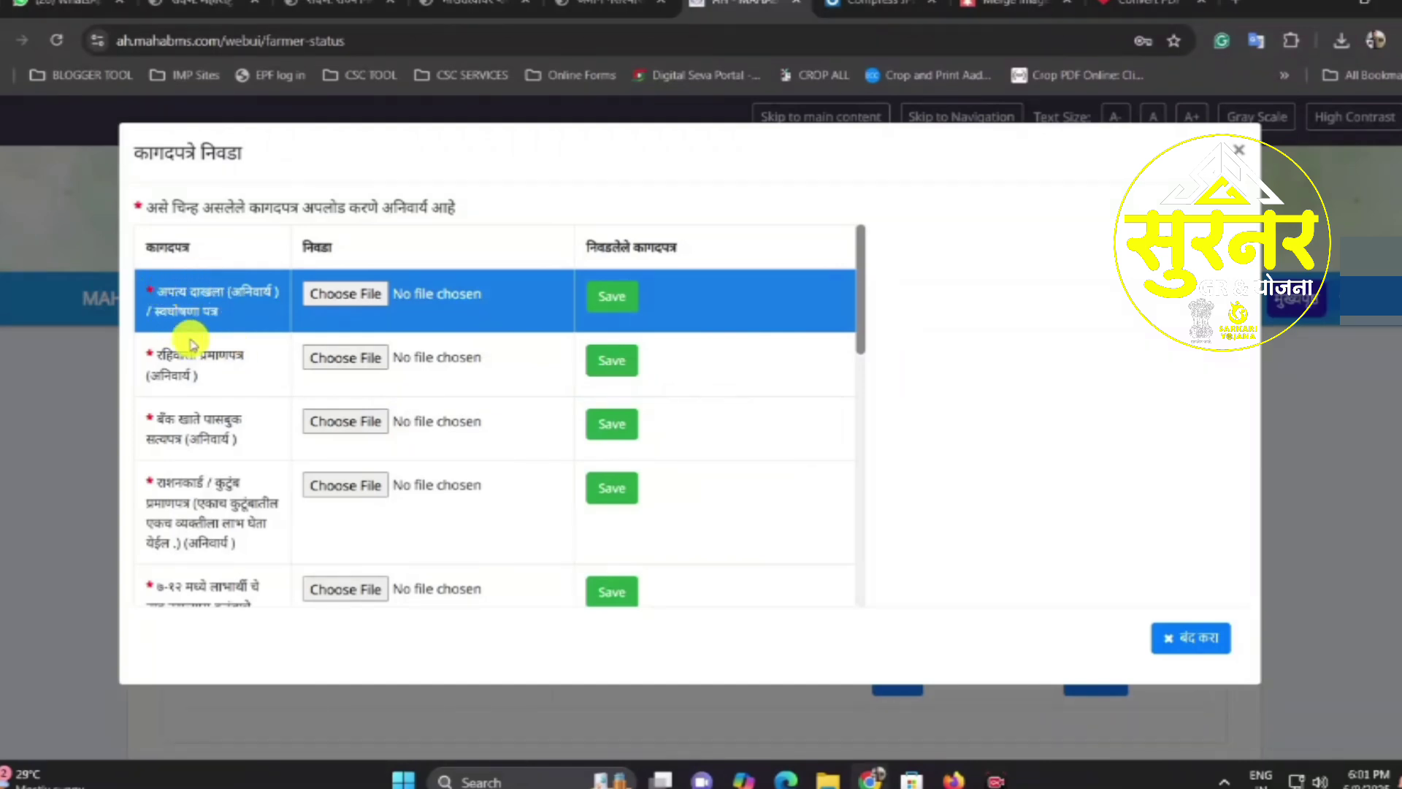
# Upload the self-declaration (ghoshna) file for the अपत्य दाखला / स्वघोषणा पत्र entry and confirm saving it
pyautogui.doubleClick(212, 363)
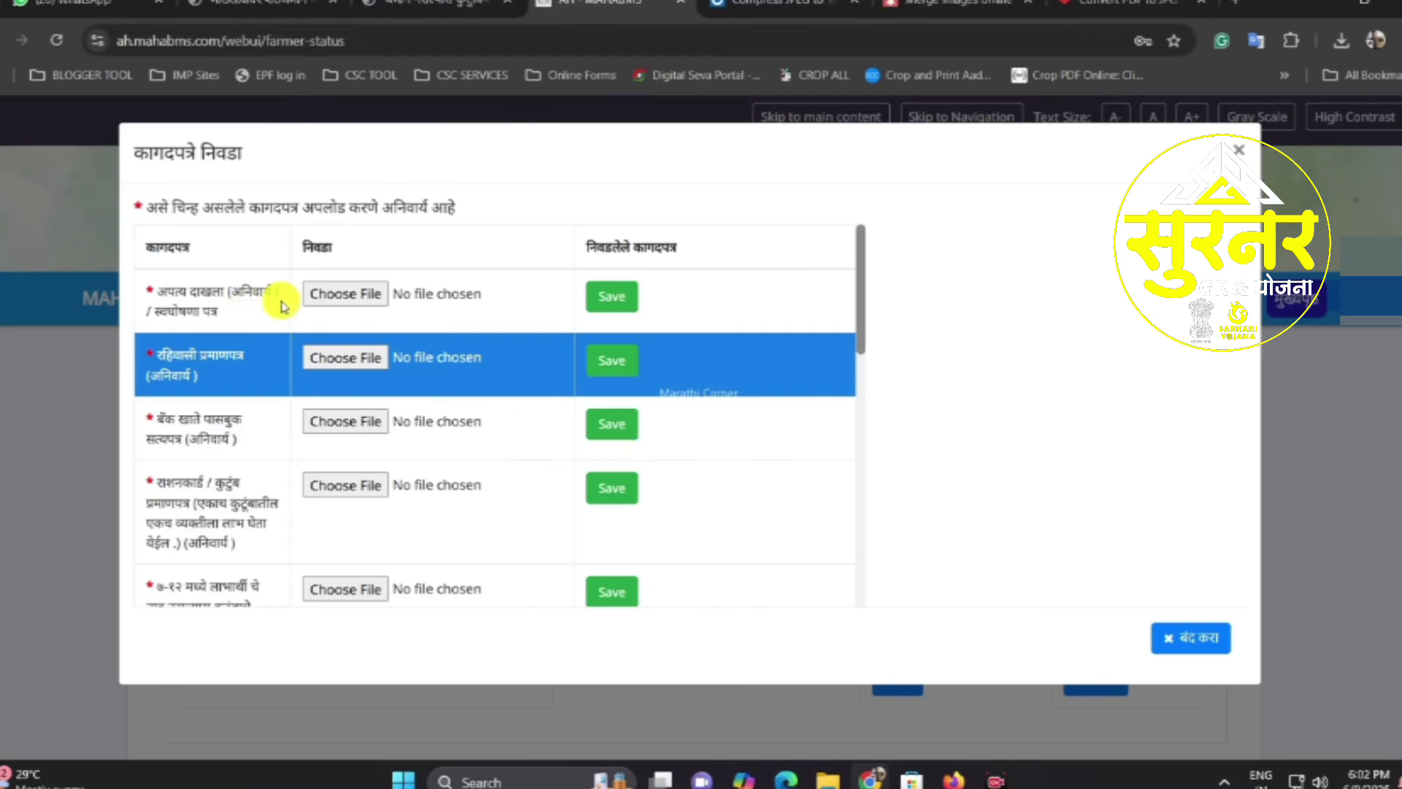
pyautogui.click(226, 303)
pyautogui.click(344, 295)
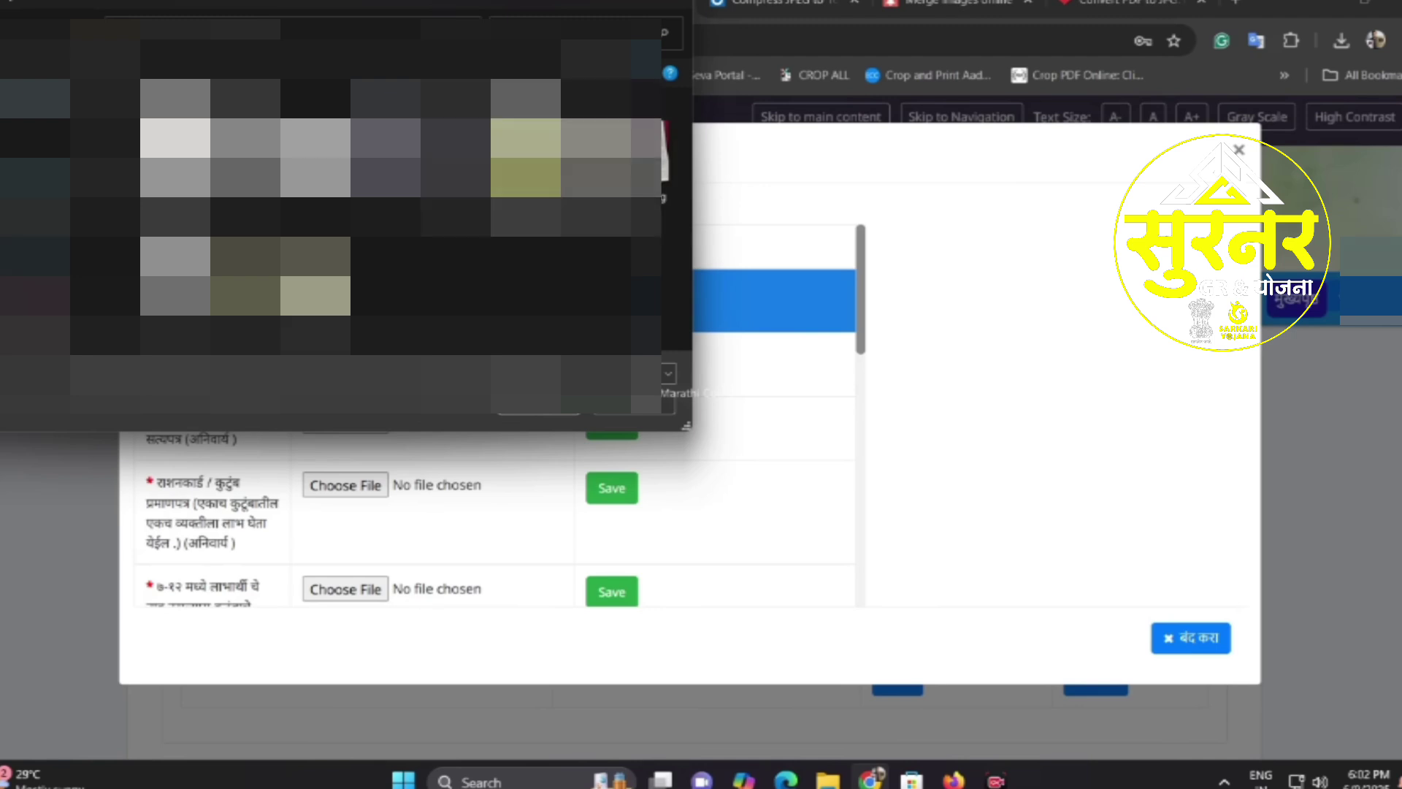
pyautogui.press('Return')
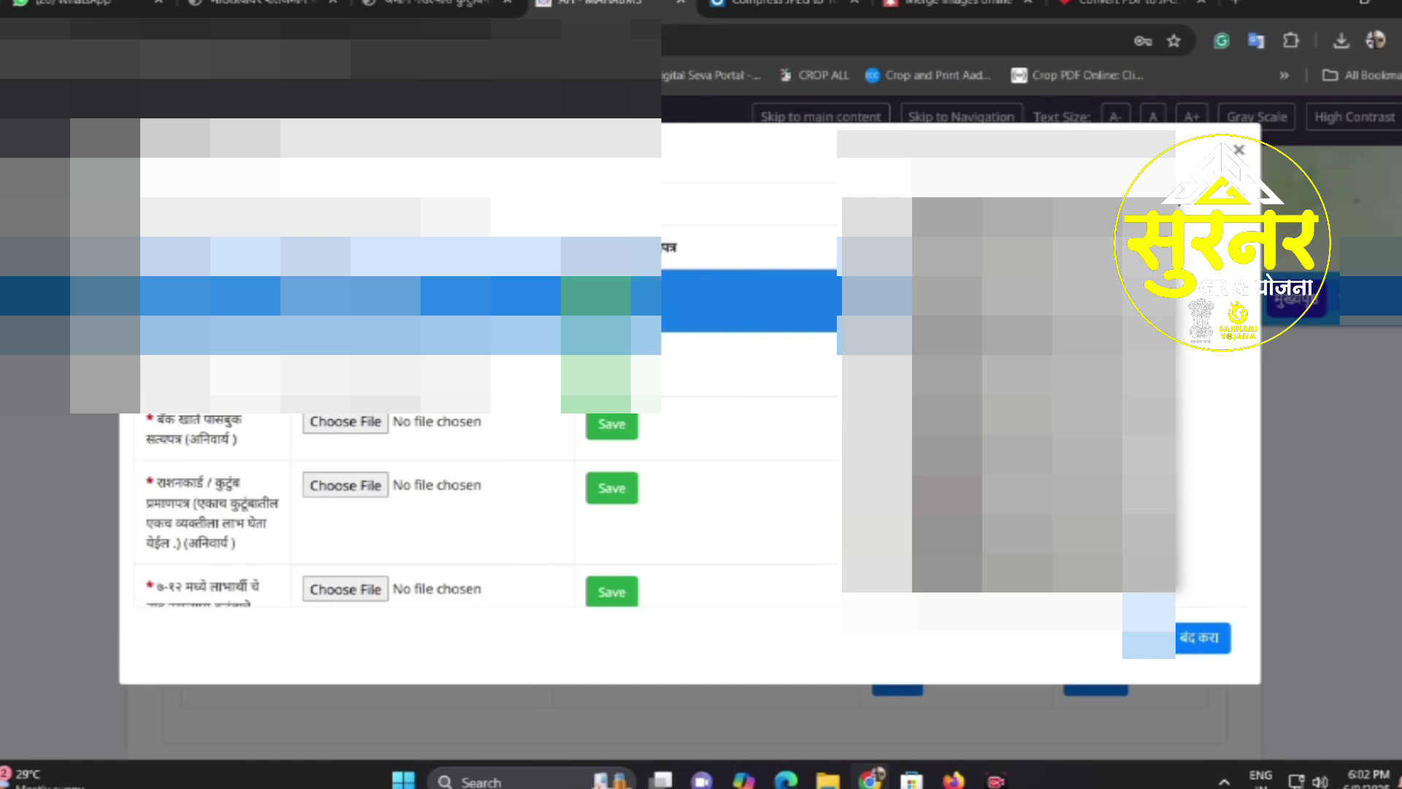
pyautogui.click(620, 296)
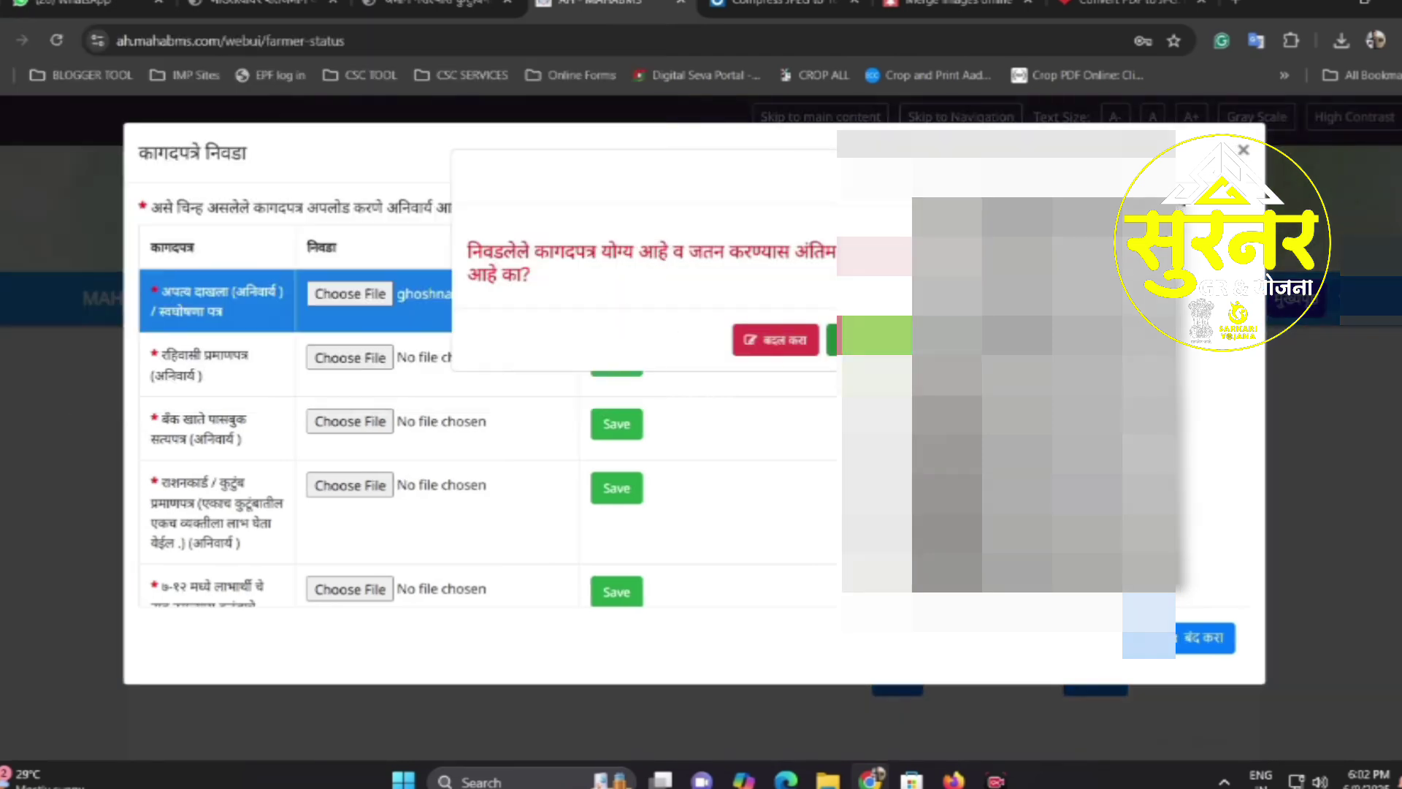
pyautogui.click(761, 334)
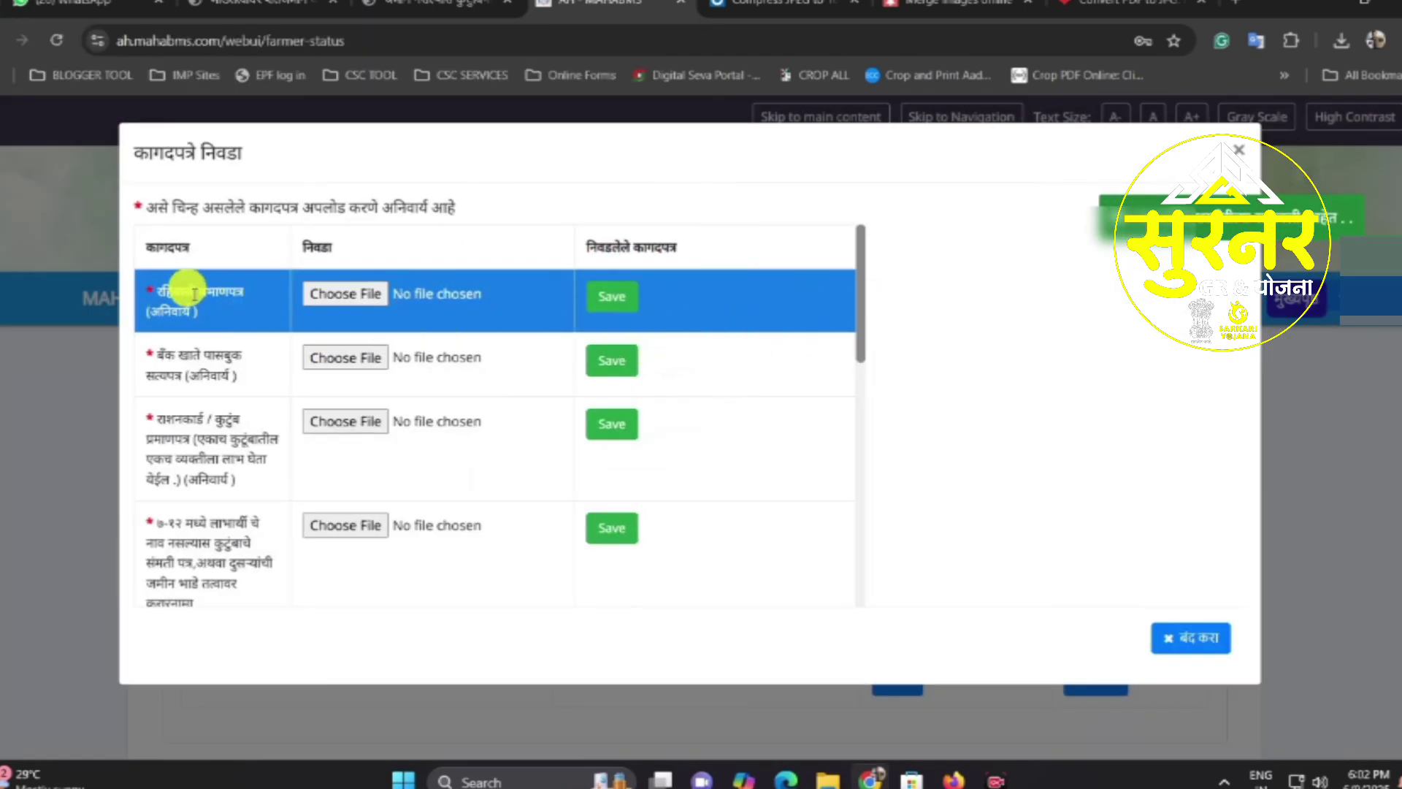
# Upload rahivasi.jpeg for the mandatory residence certificate entry (रहिवासी प्रमाणपत्र) and confirm saving it
pyautogui.click(345, 293)
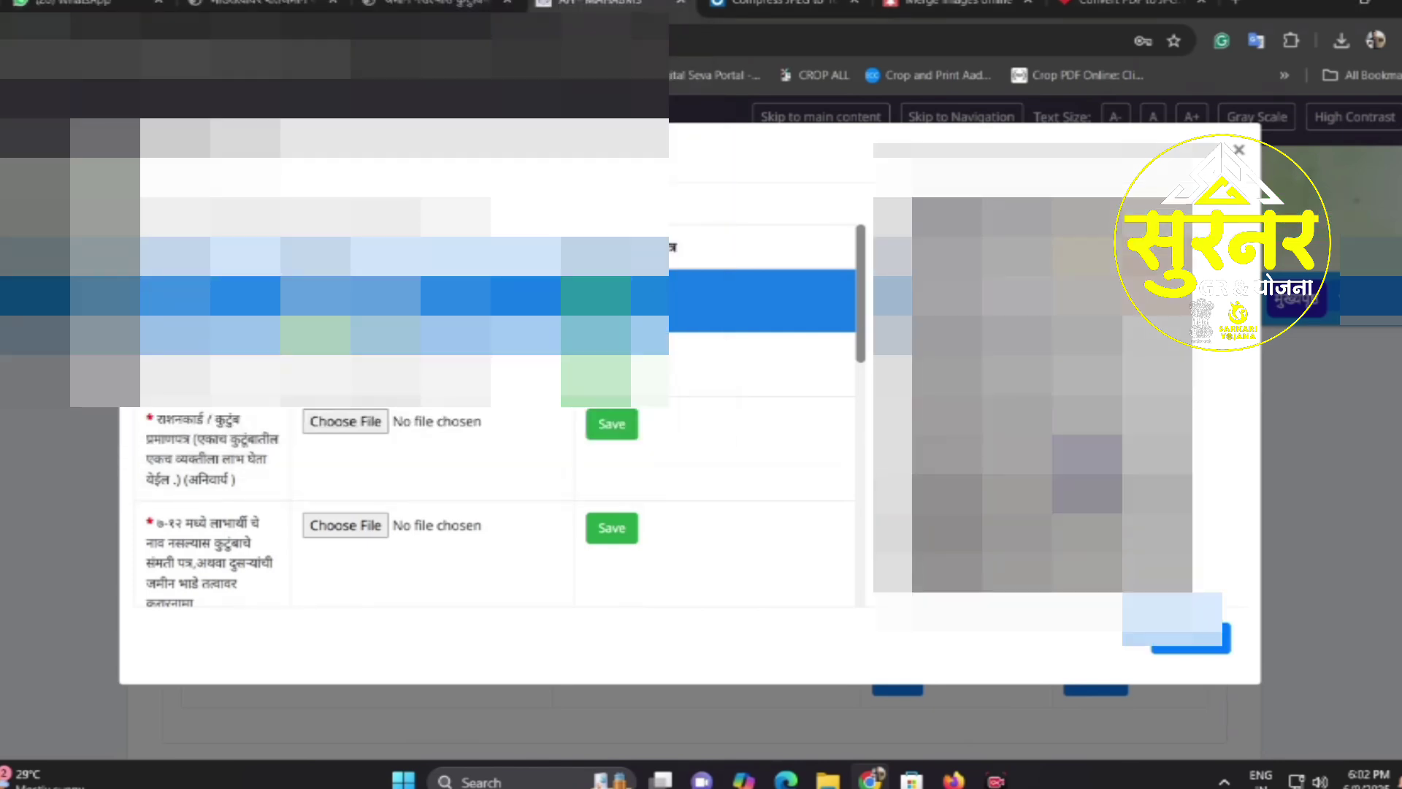
pyautogui.doubleClick(538, 313)
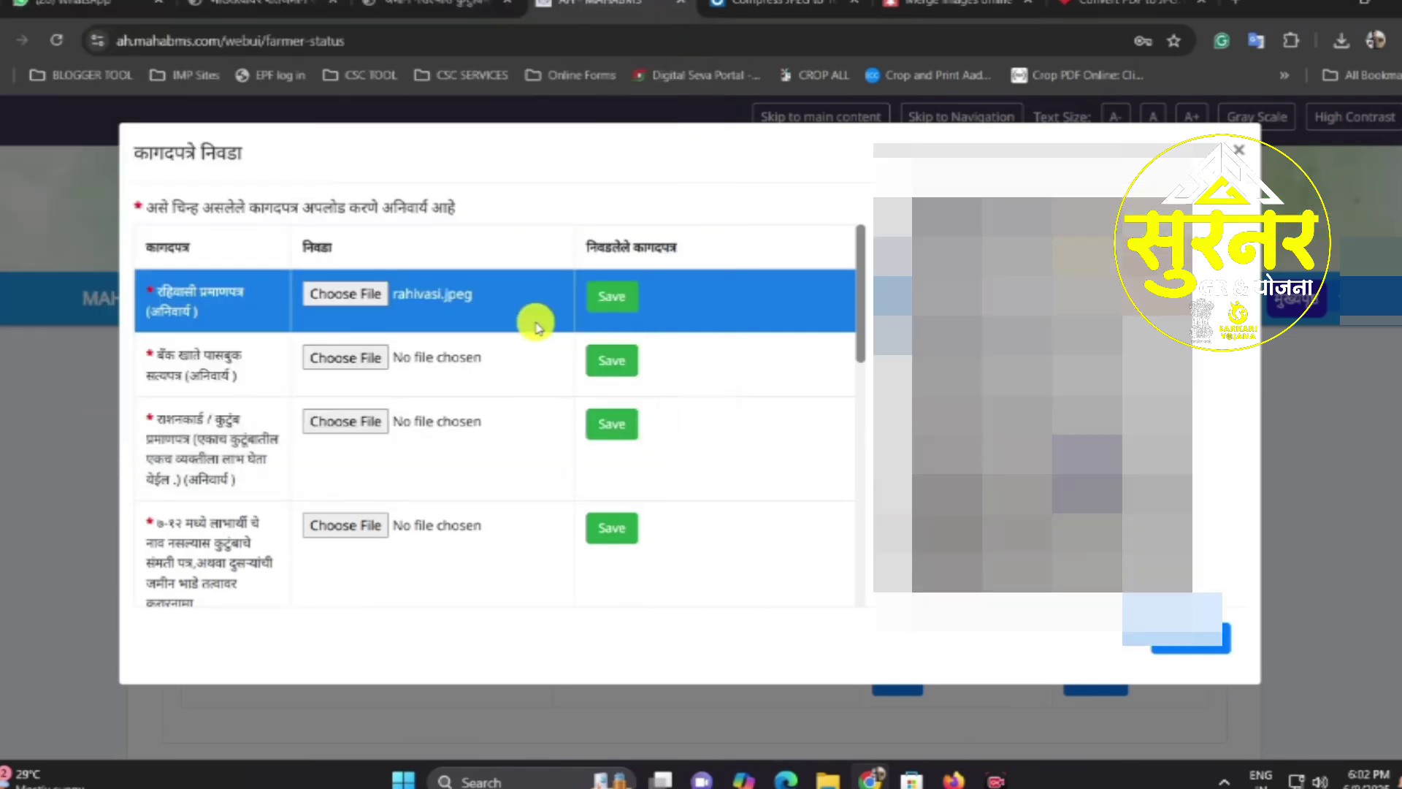
pyautogui.click(612, 296)
pyautogui.click(840, 339)
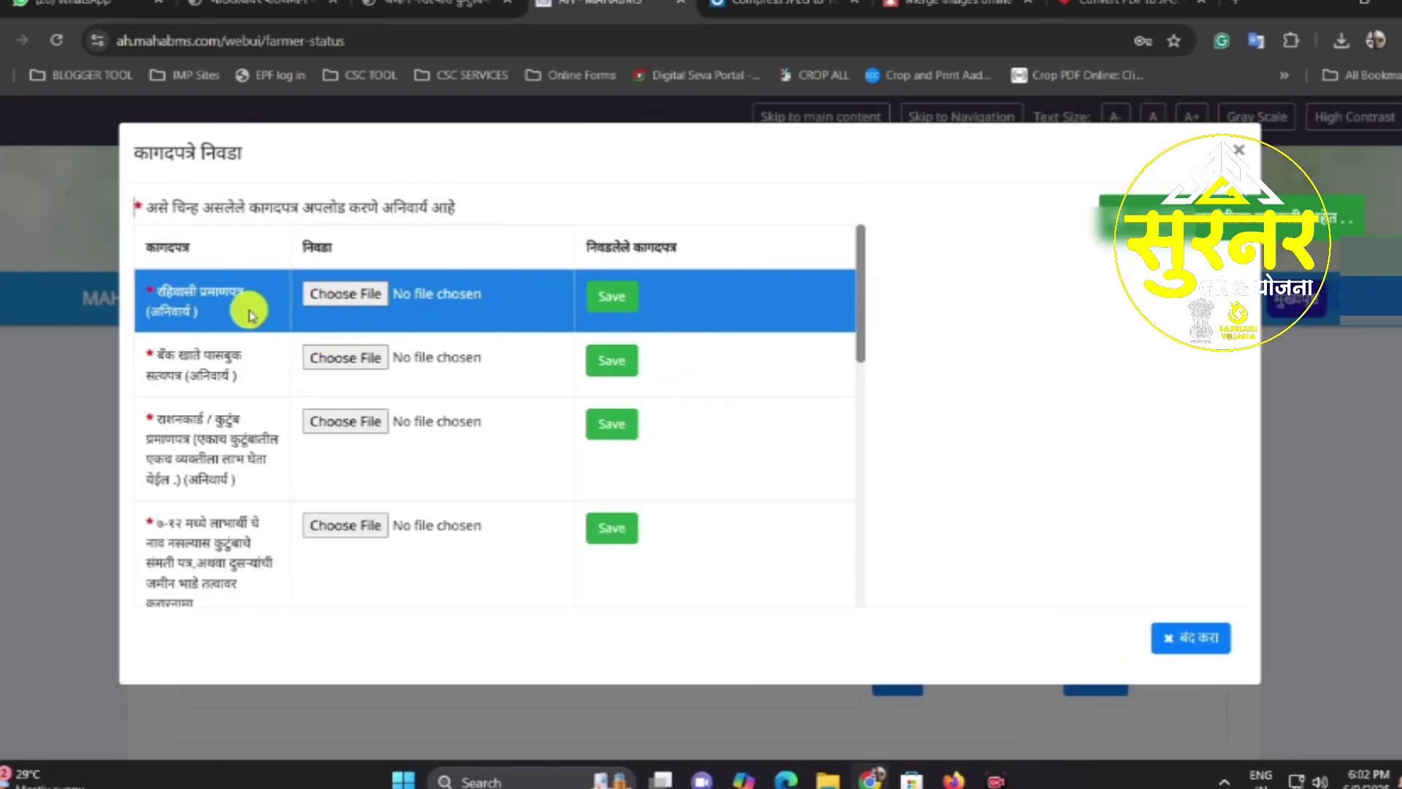
pyautogui.click(366, 292)
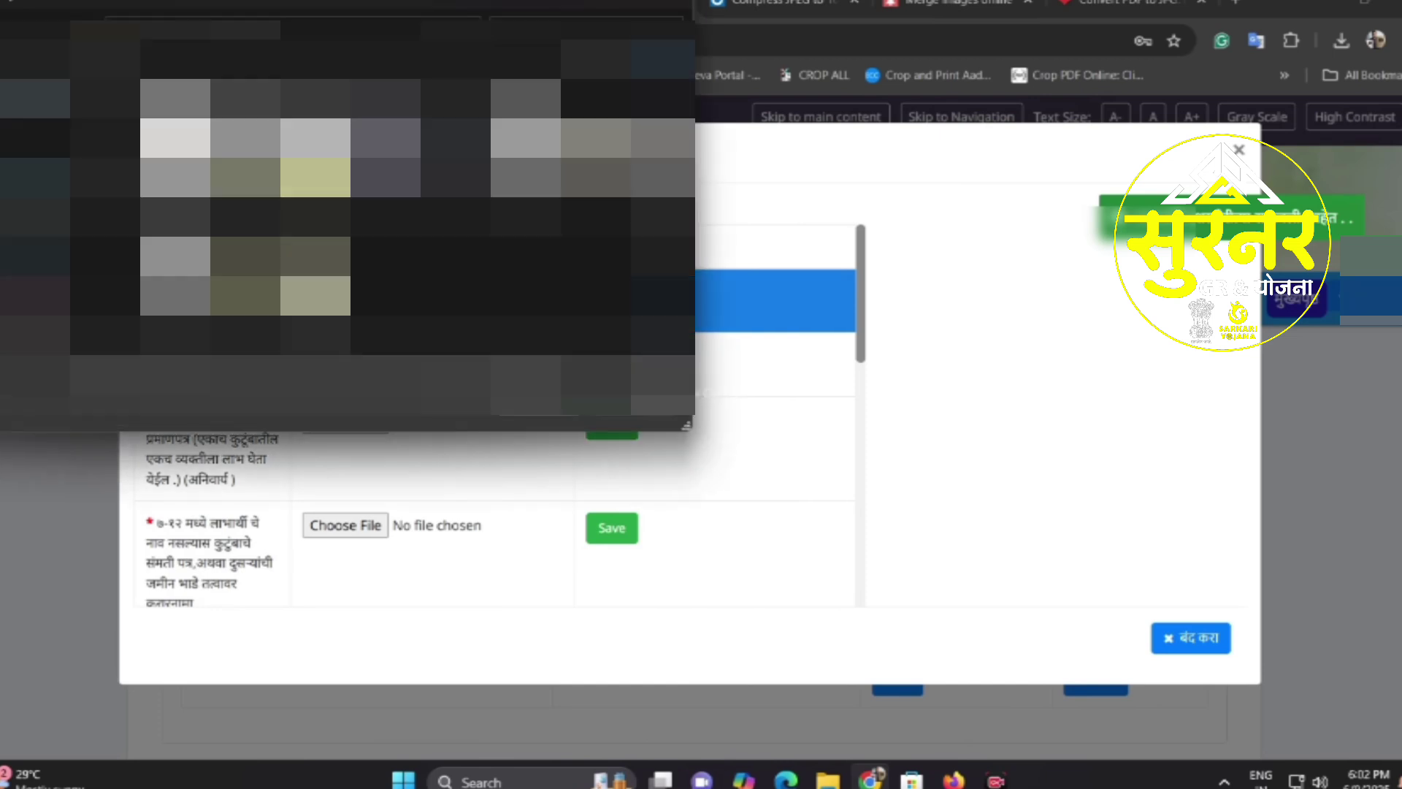
pyautogui.click(526, 158)
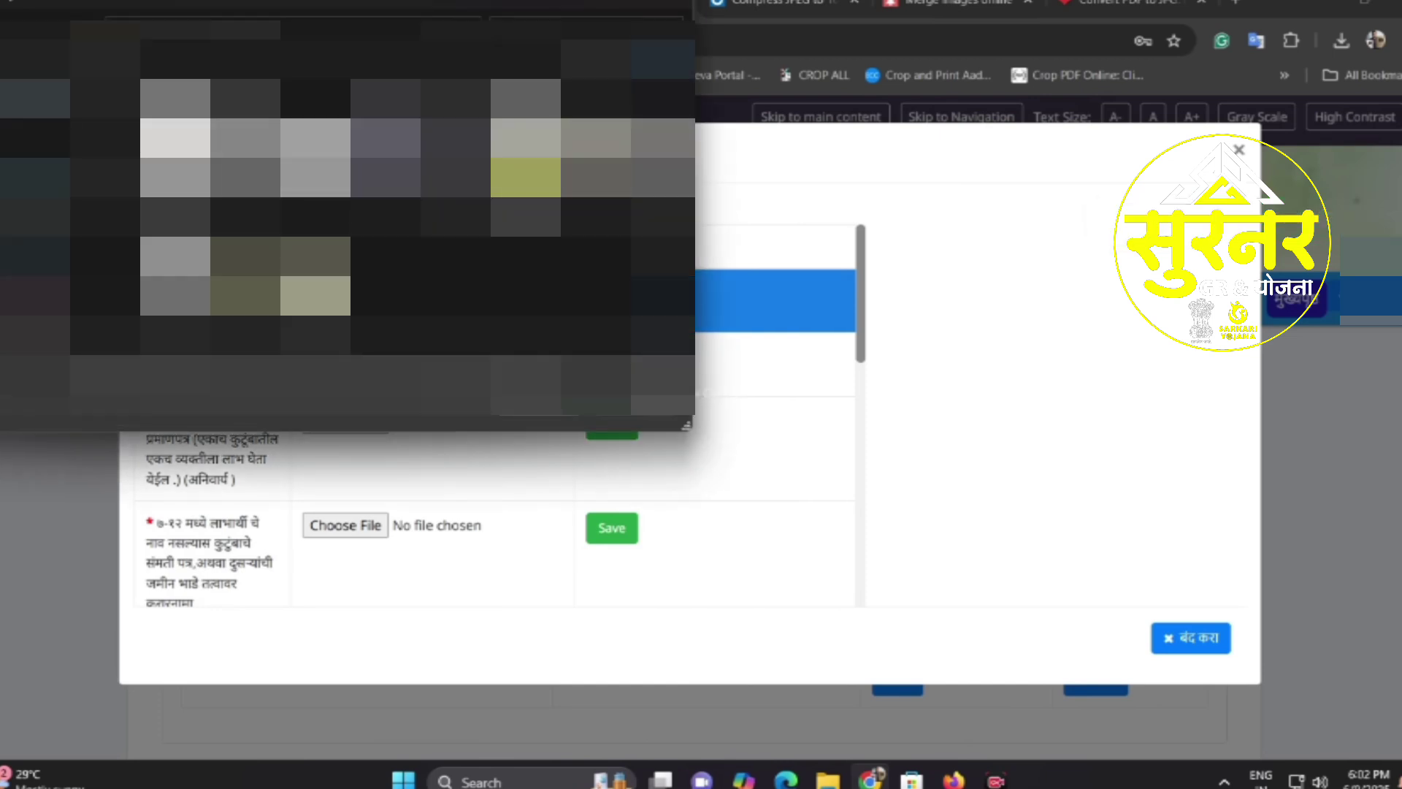
pyautogui.press('Return')
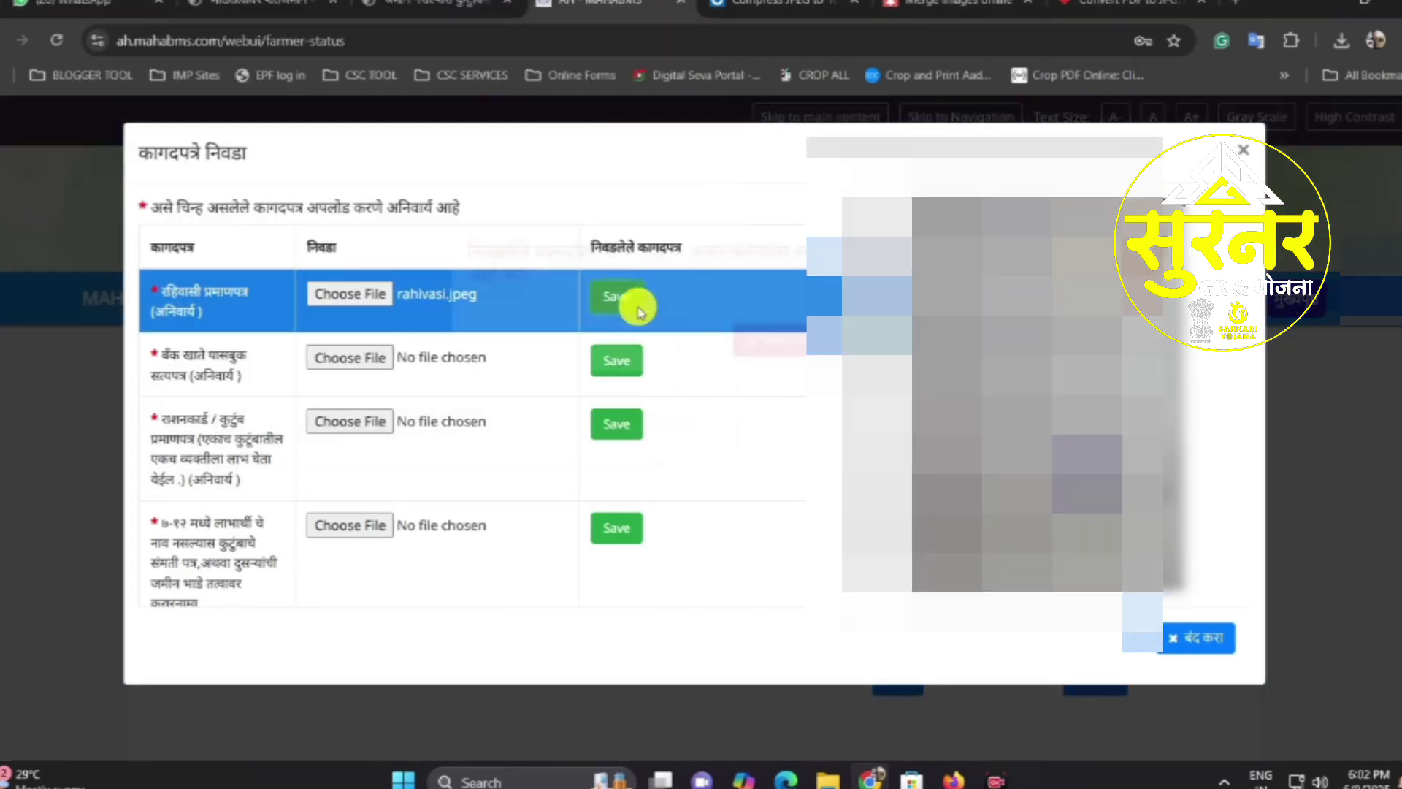
pyautogui.click(635, 303)
pyautogui.click(773, 335)
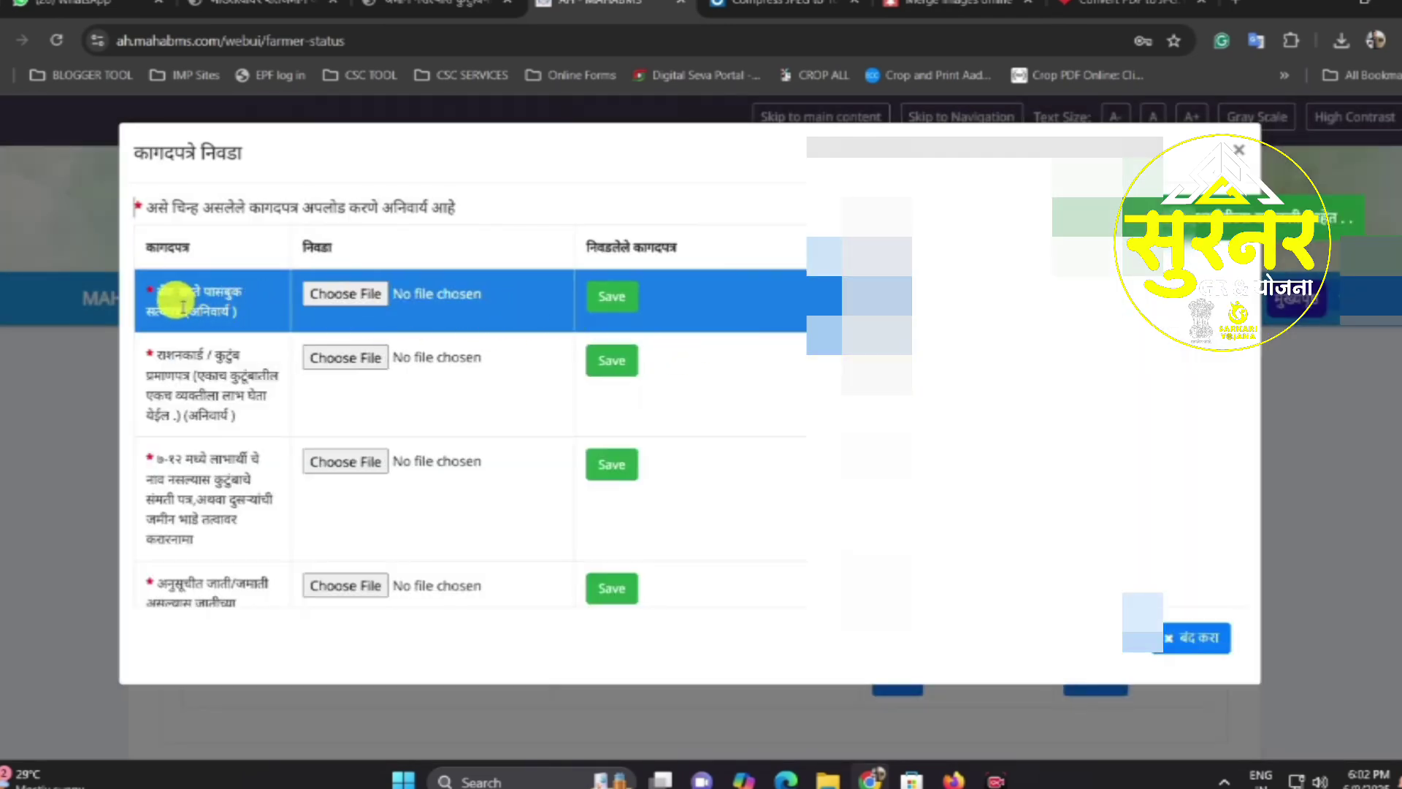
# Upload the bank passbook copy for the बँक खाते पासबुक सत्यप्रत entry and confirm saving it
pyautogui.click(345, 294)
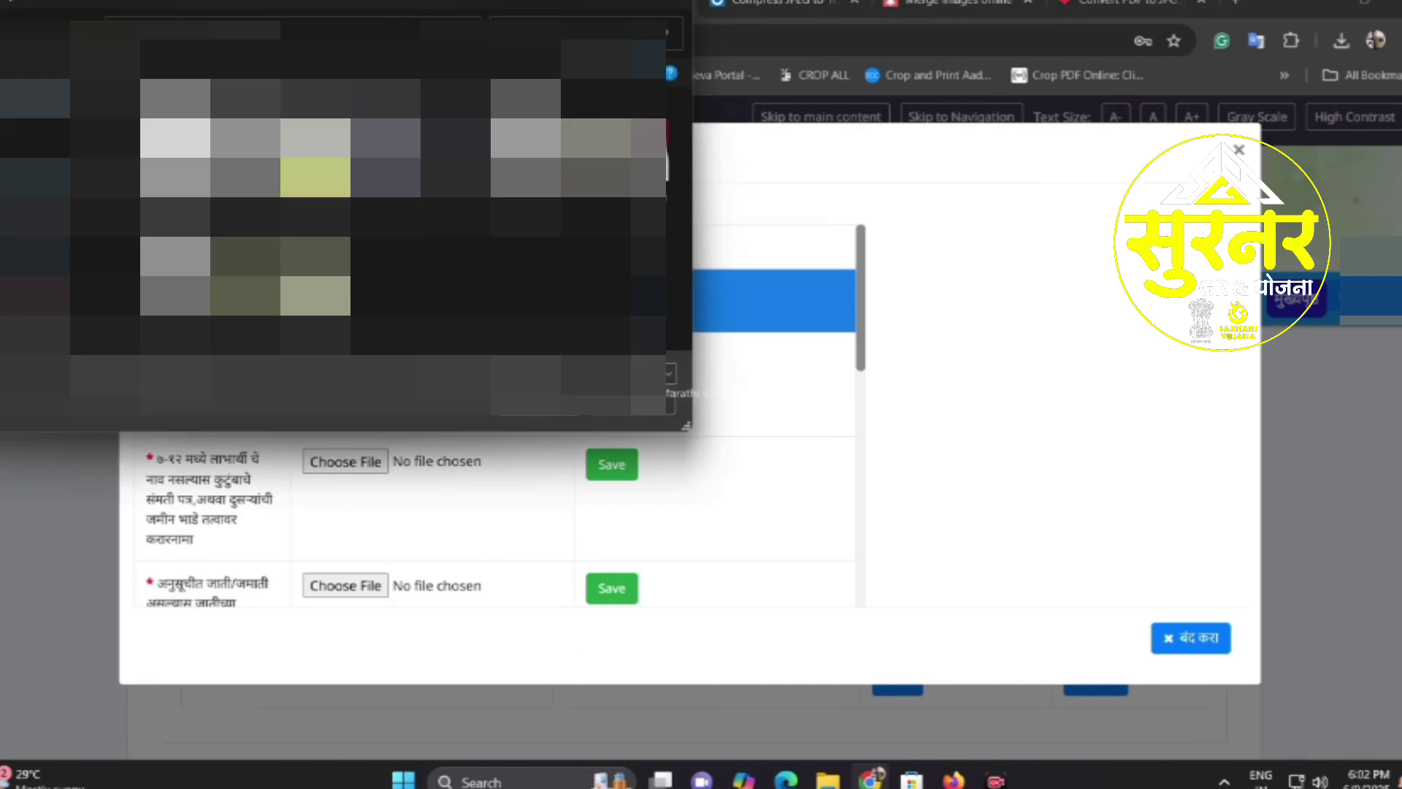
pyautogui.doubleClick(694, 292)
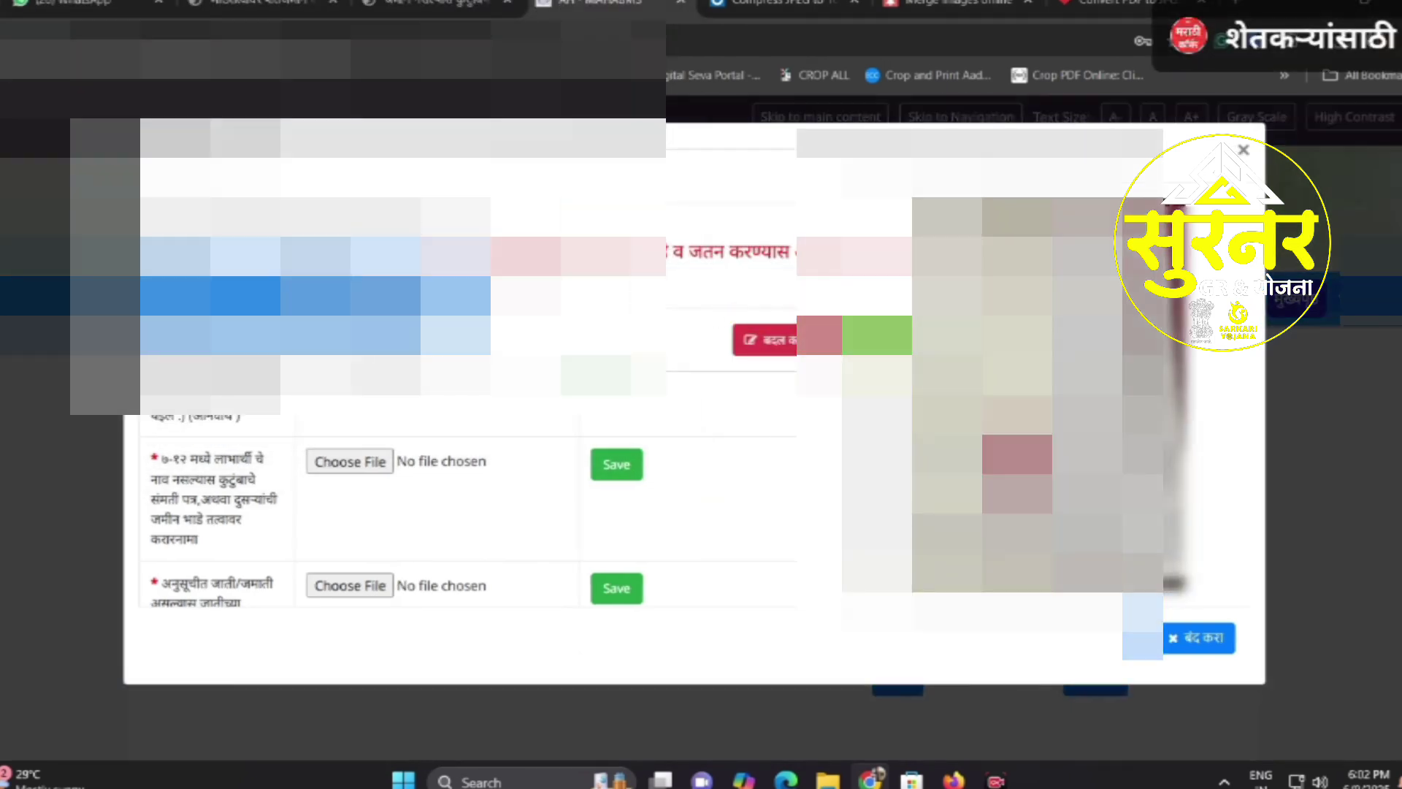
pyautogui.click(733, 326)
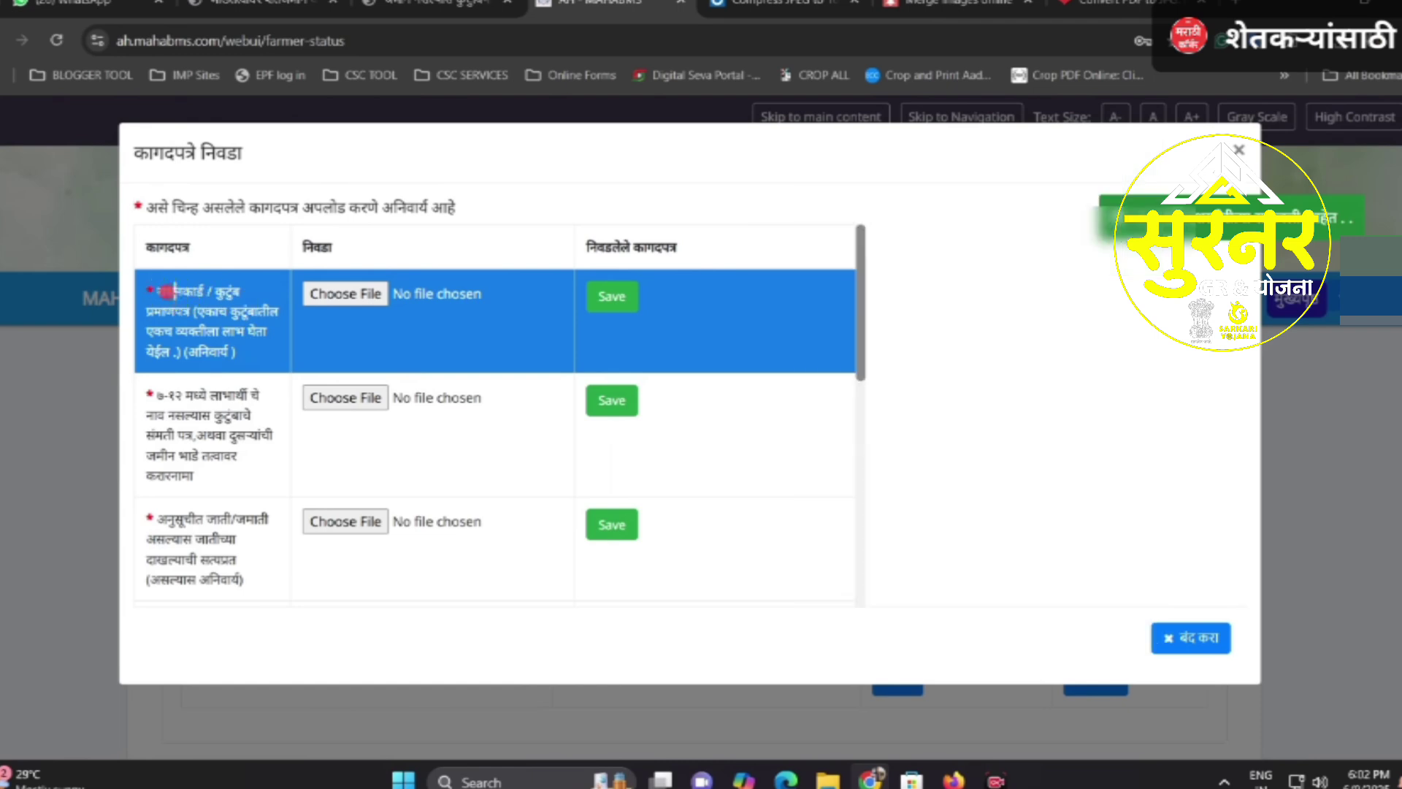
# Upload the ration card file for the राशनकार्ड / कुटुंब प्रमाणपत्र entry and save it
pyautogui.moveTo(212, 295); pyautogui.dragTo(201, 327)
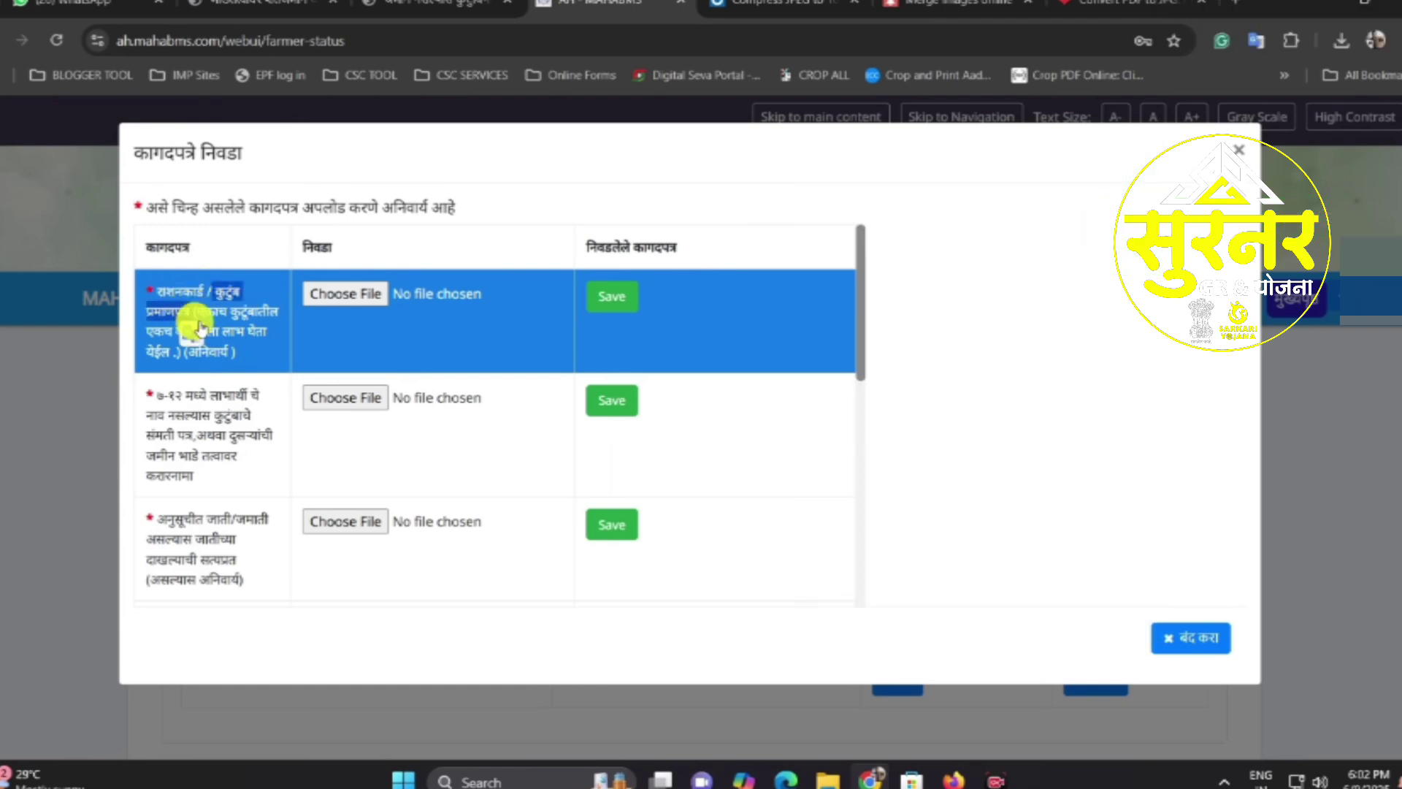
pyautogui.click(263, 314)
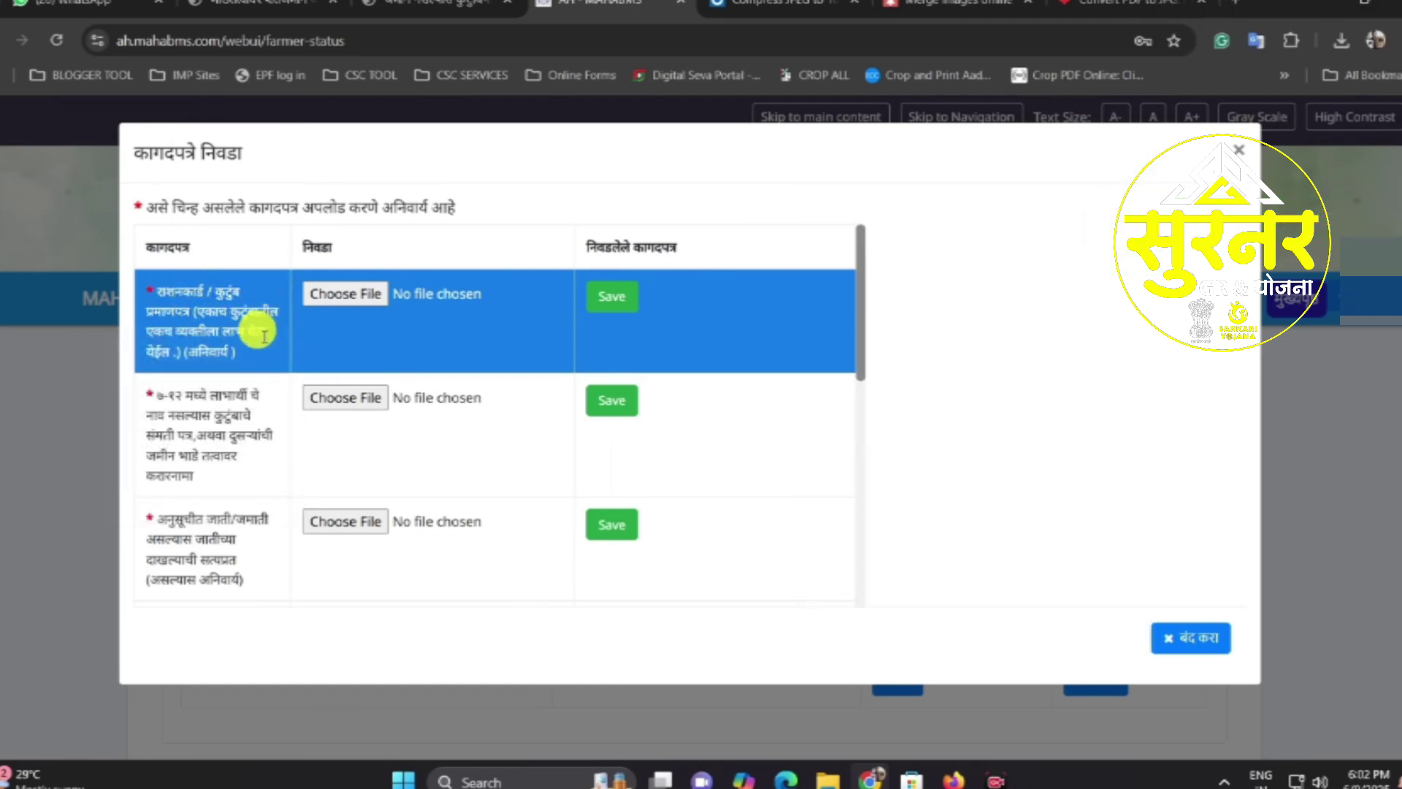
pyautogui.click(347, 294)
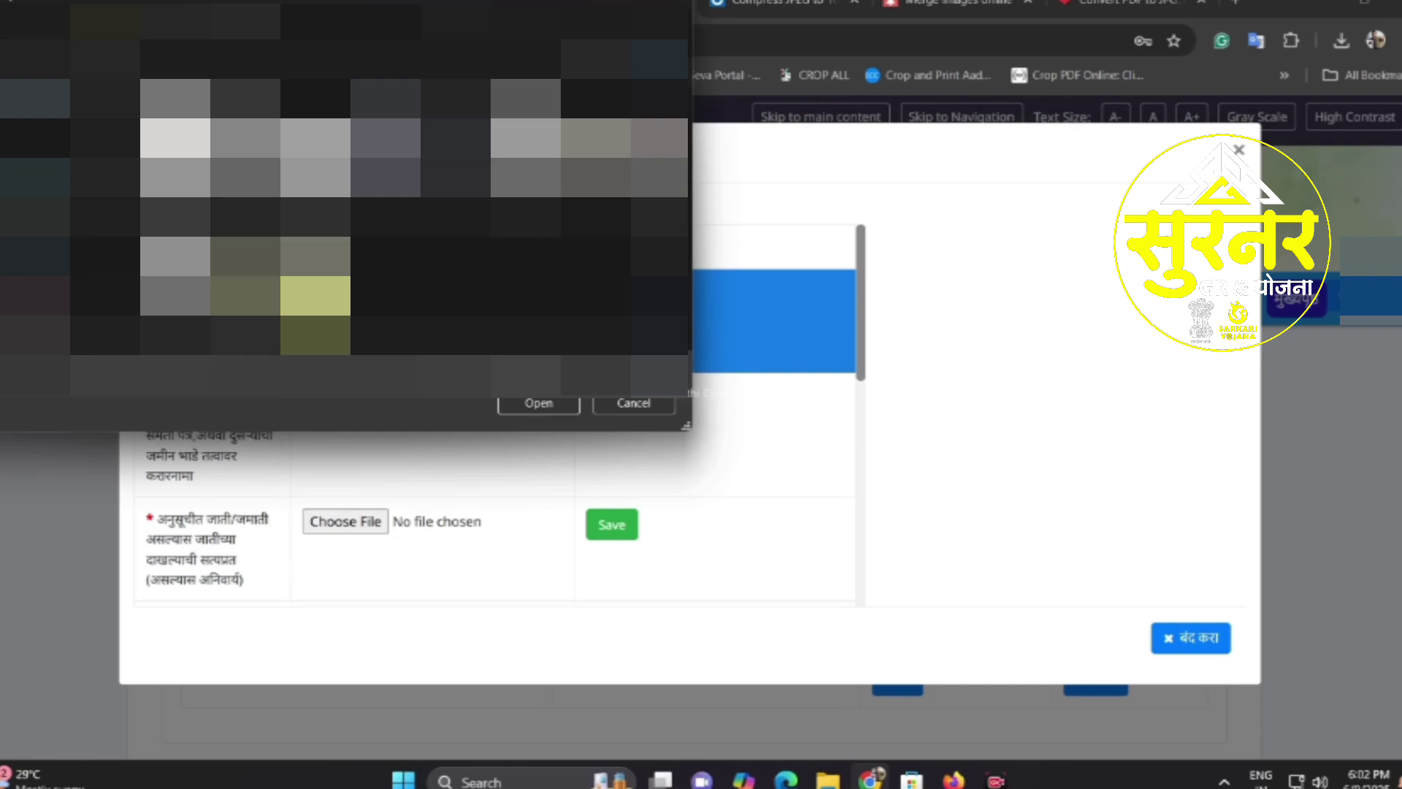
pyautogui.press('Escape')
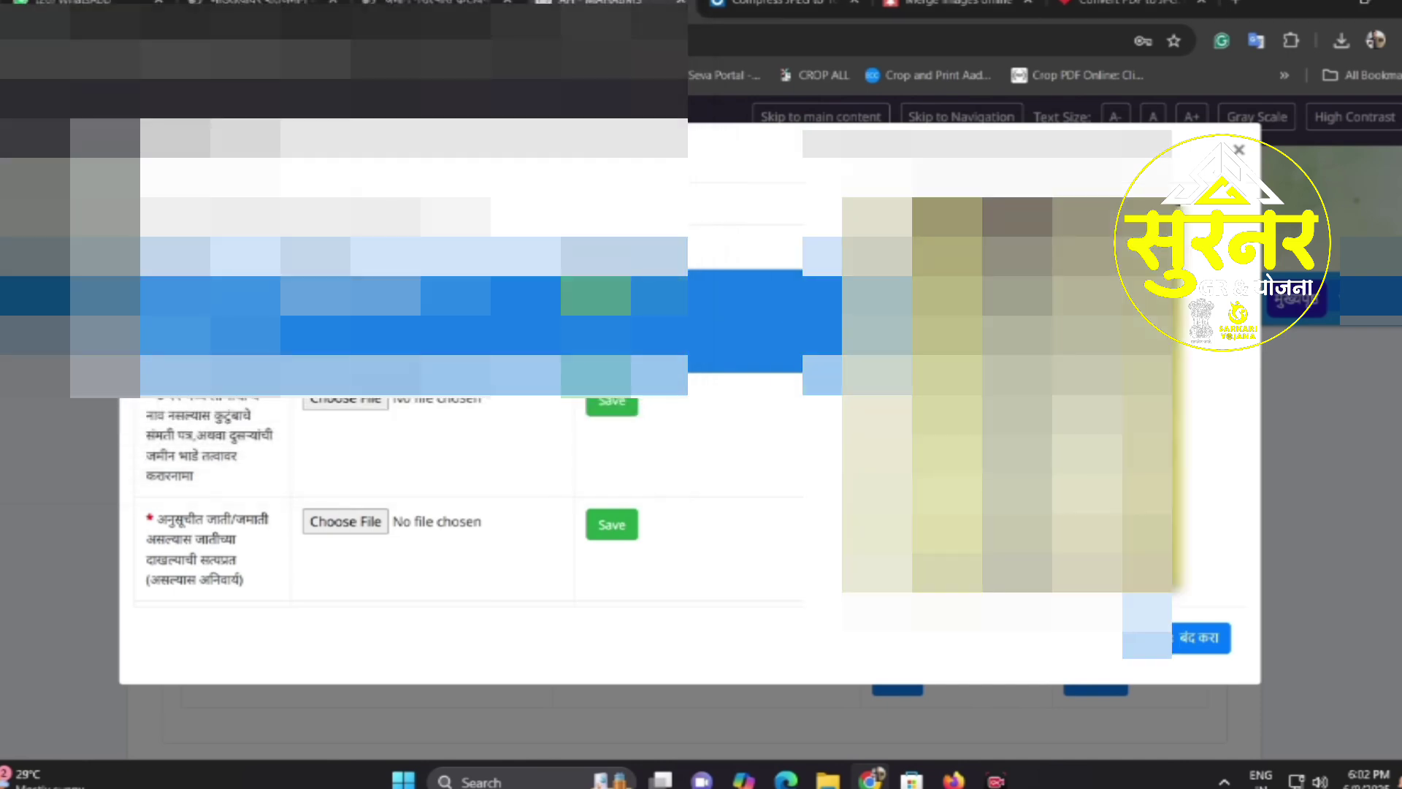
pyautogui.scroll(-2, 729, 358)
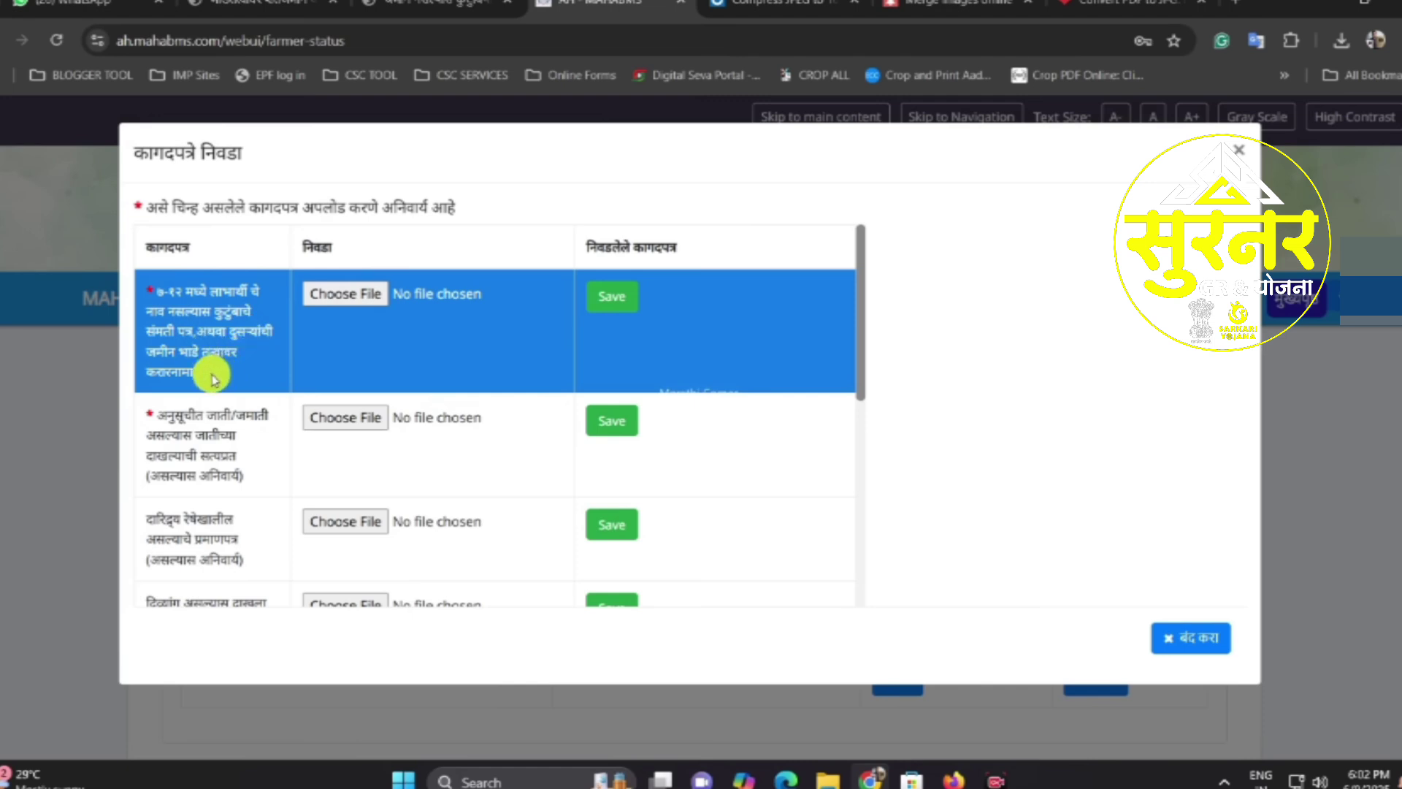
# Review the consent letter or lease agreement requirement for applicants not named on the ७-१२, and close the open consent form page
pyautogui.moveTo(203, 378); pyautogui.dragTo(148, 286)
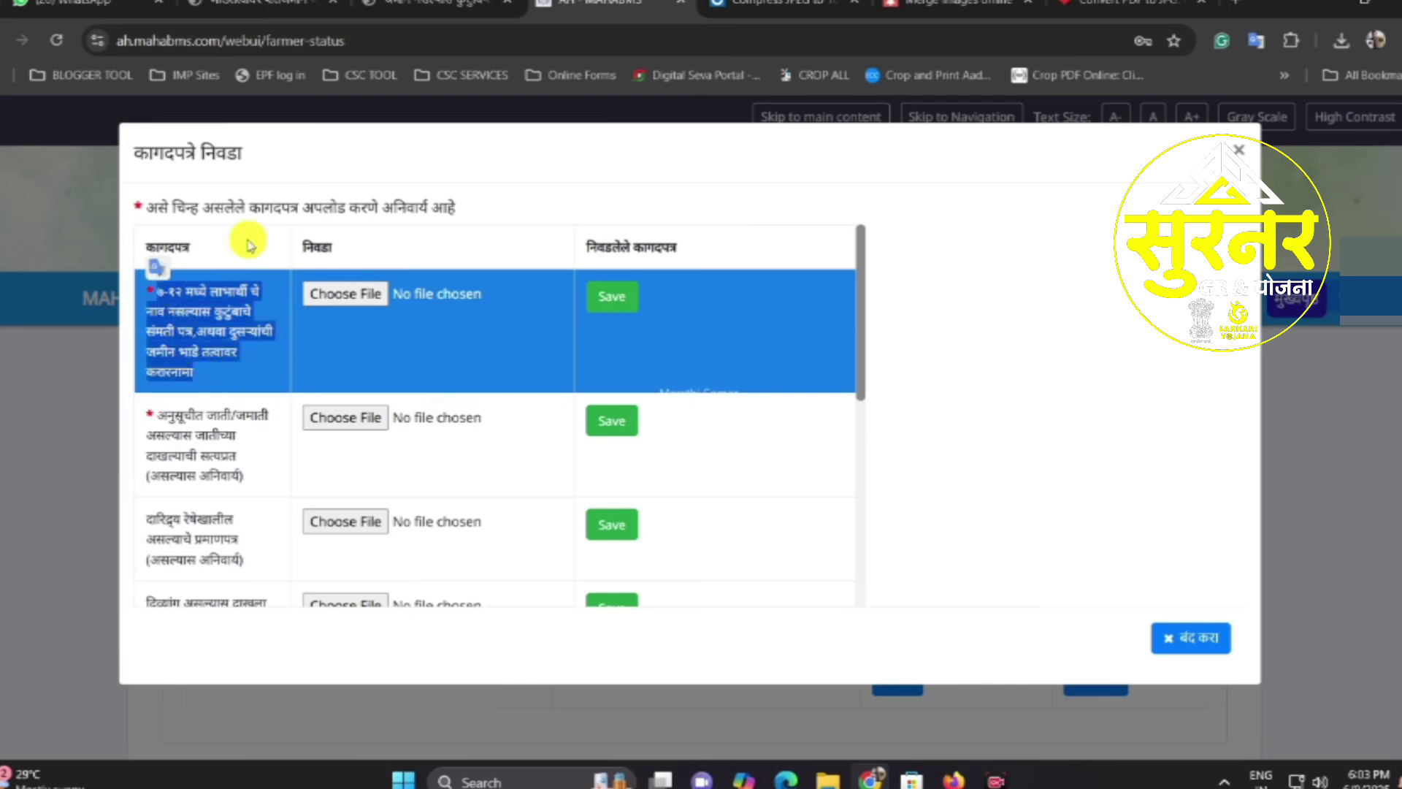
pyautogui.middleClick(407, 11)
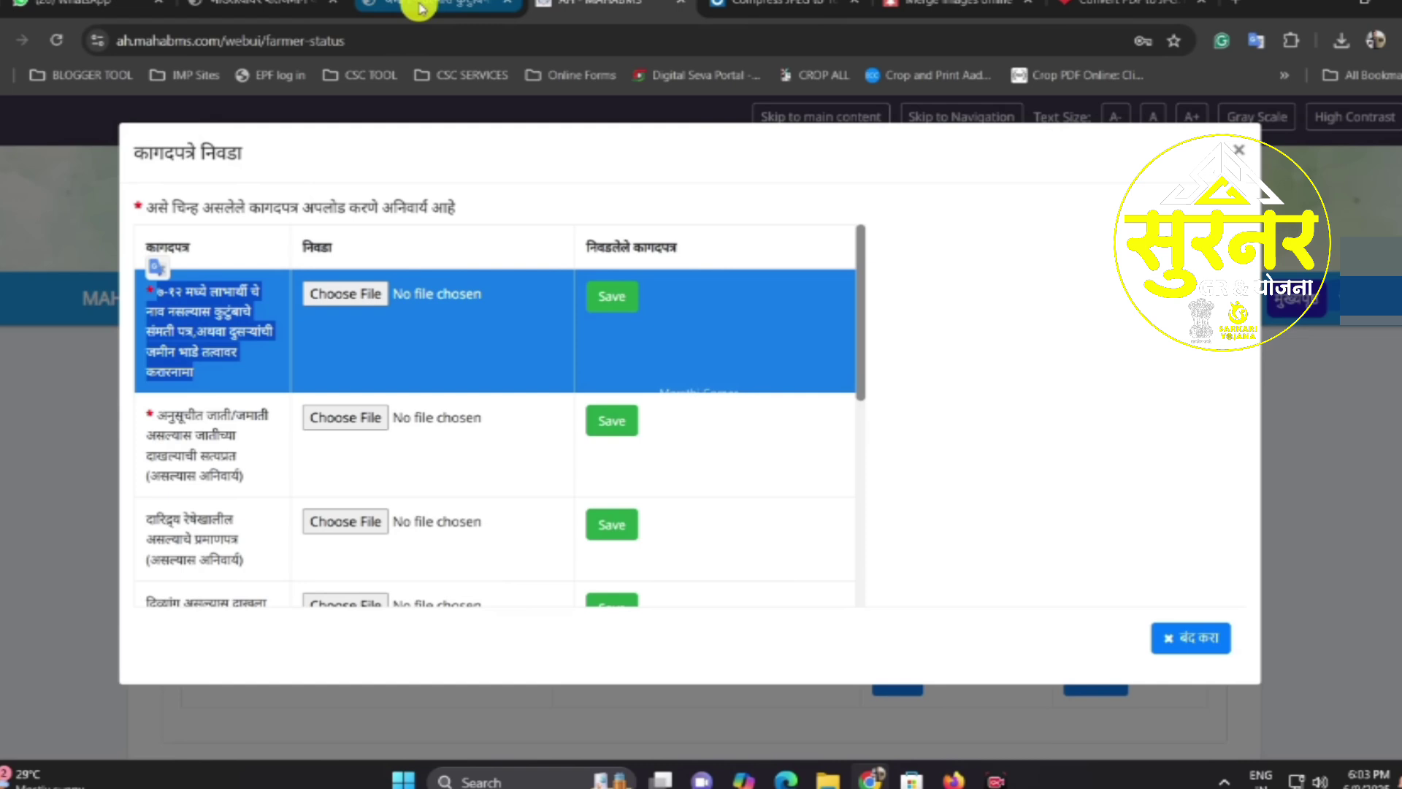
pyautogui.click(233, 336)
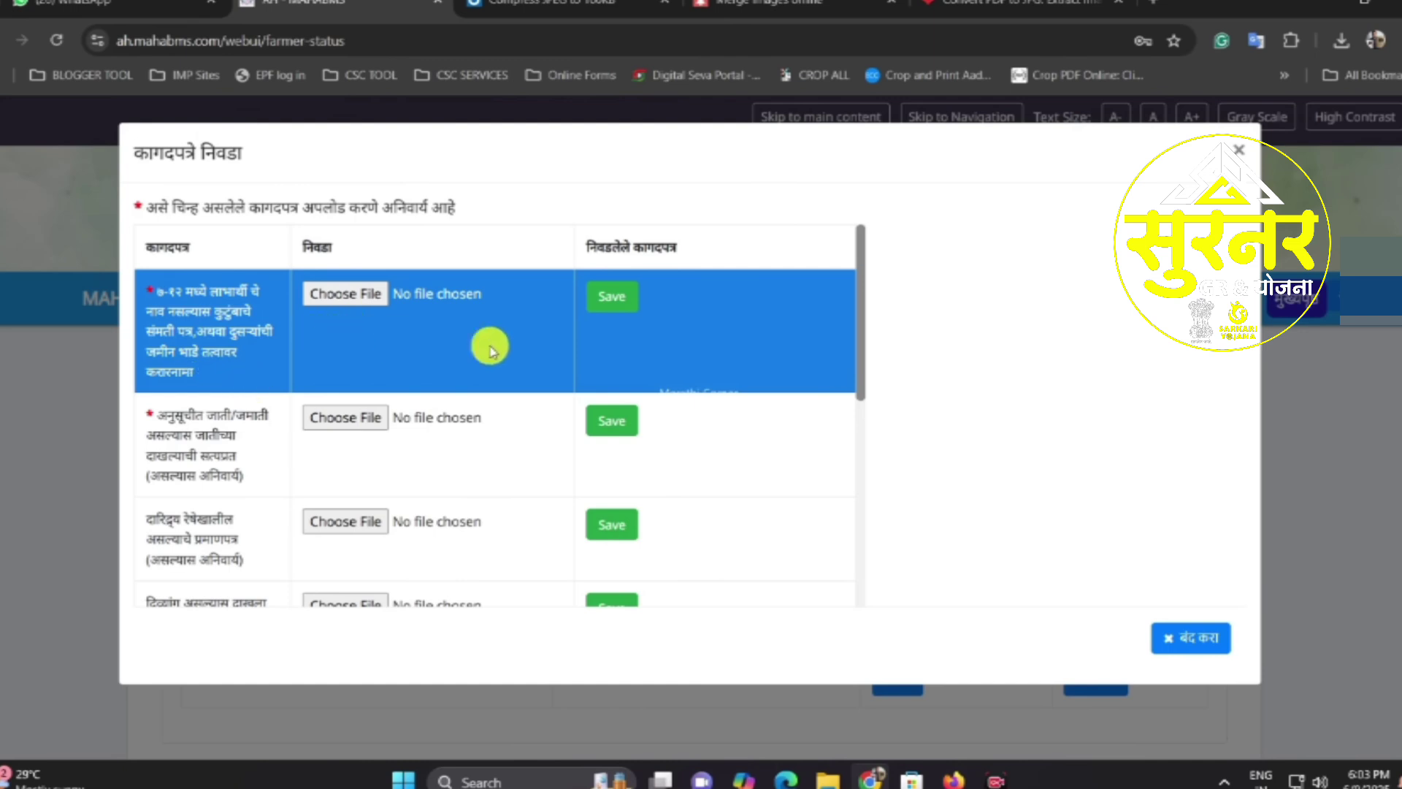
pyautogui.moveTo(256, 333); pyautogui.dragTo(338, 356)
# Examine the conditional document entries from the caste certificate through the below-poverty-line, disability and self-help group (बचत गट) proofs
pyautogui.tripleClick(218, 411)
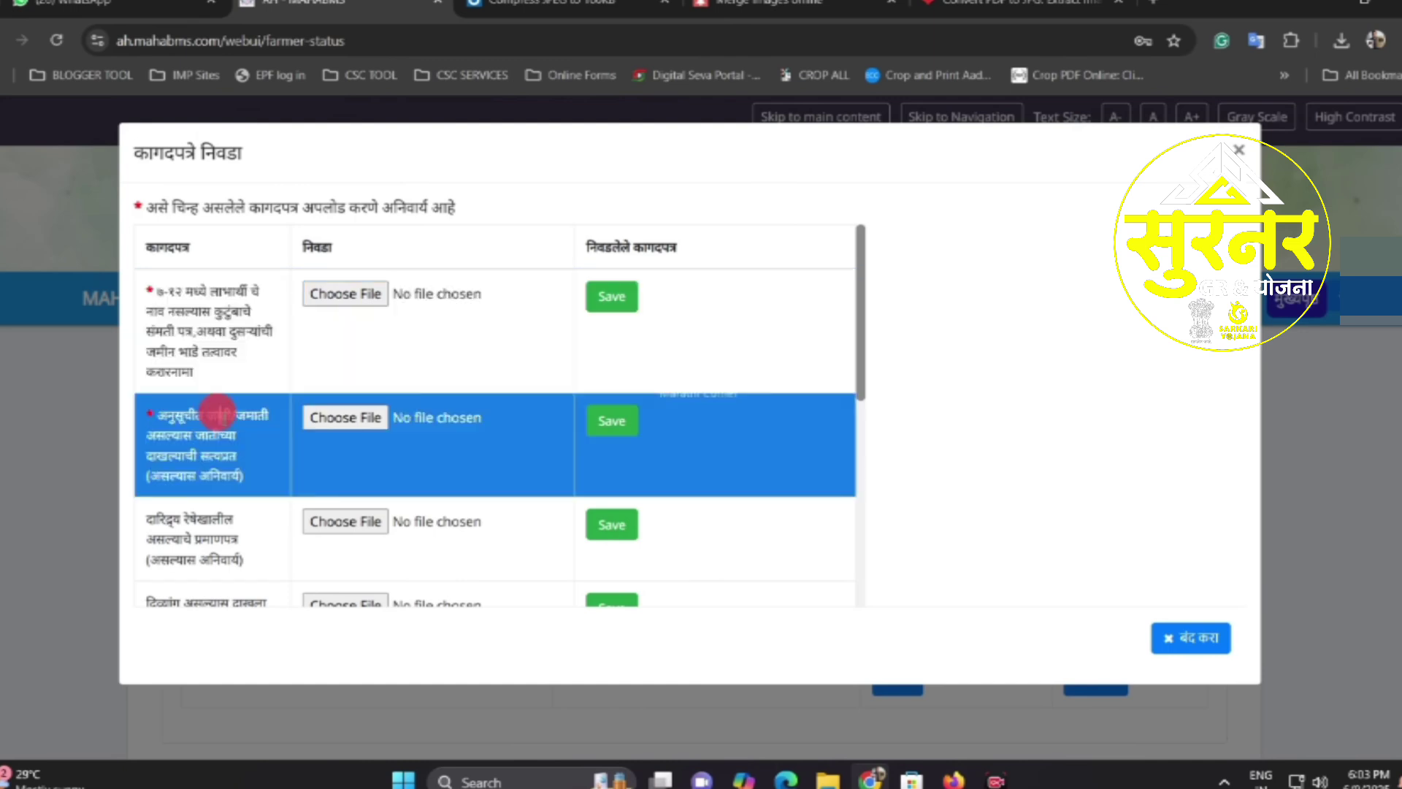
pyautogui.scroll(-2, 212, 437)
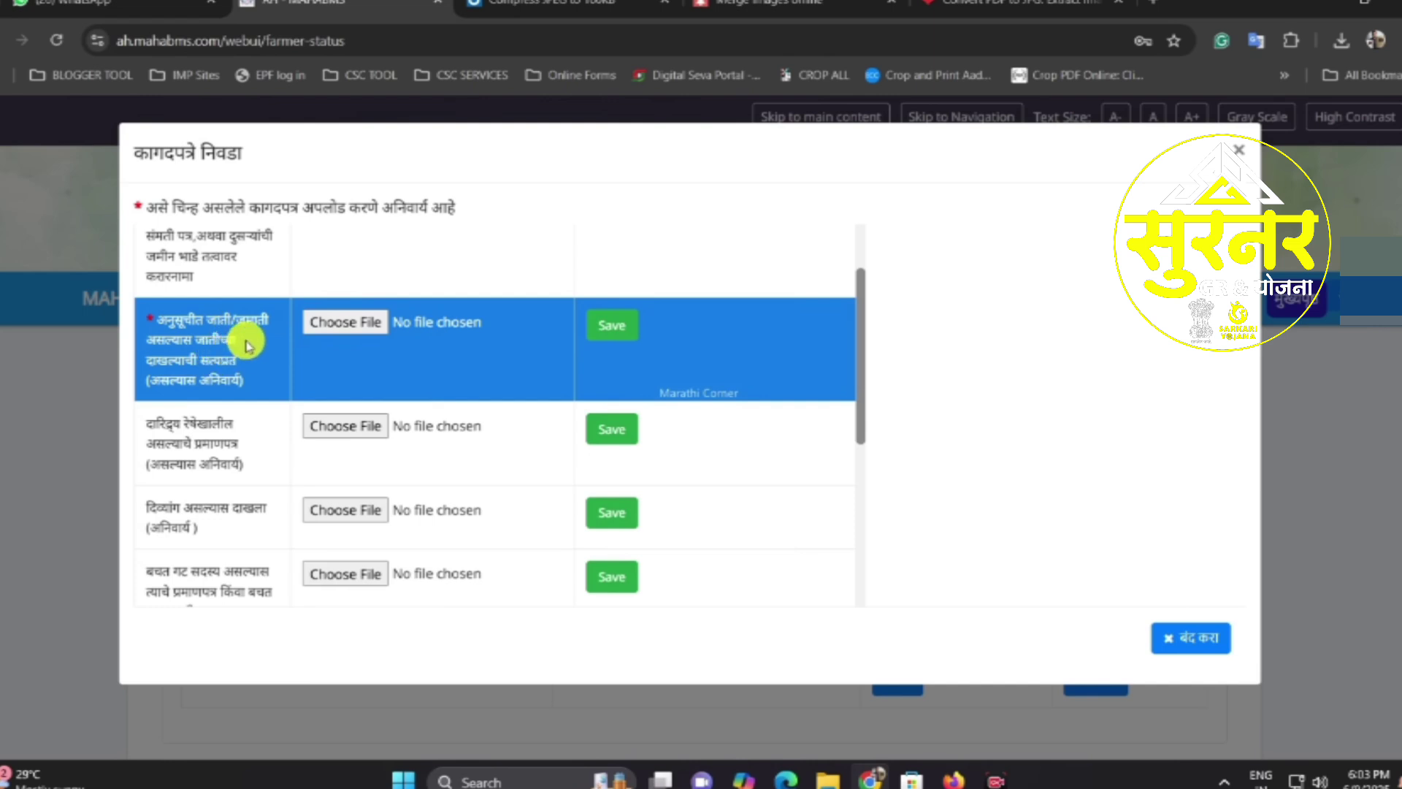
pyautogui.scroll(-1, 285, 337)
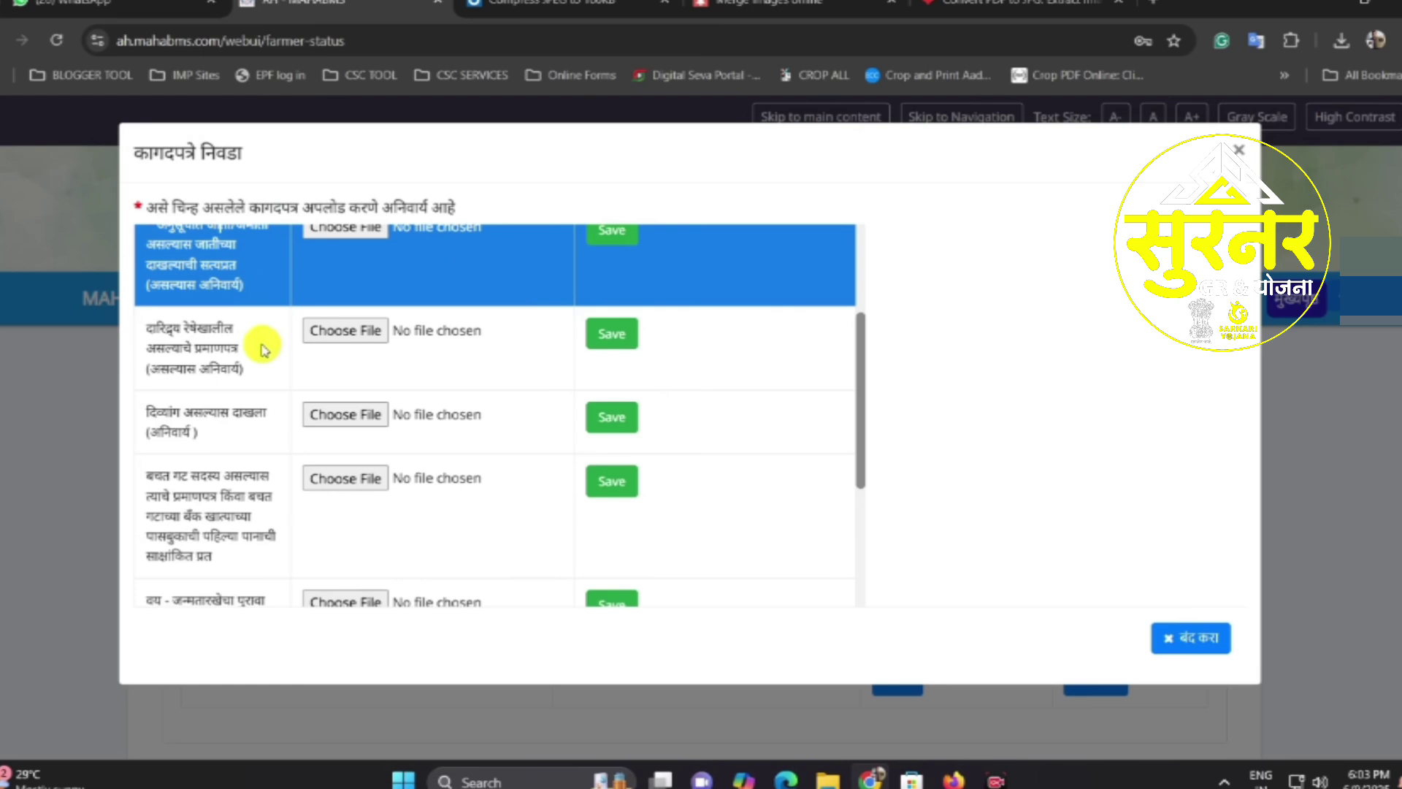
pyautogui.tripleClick(192, 330)
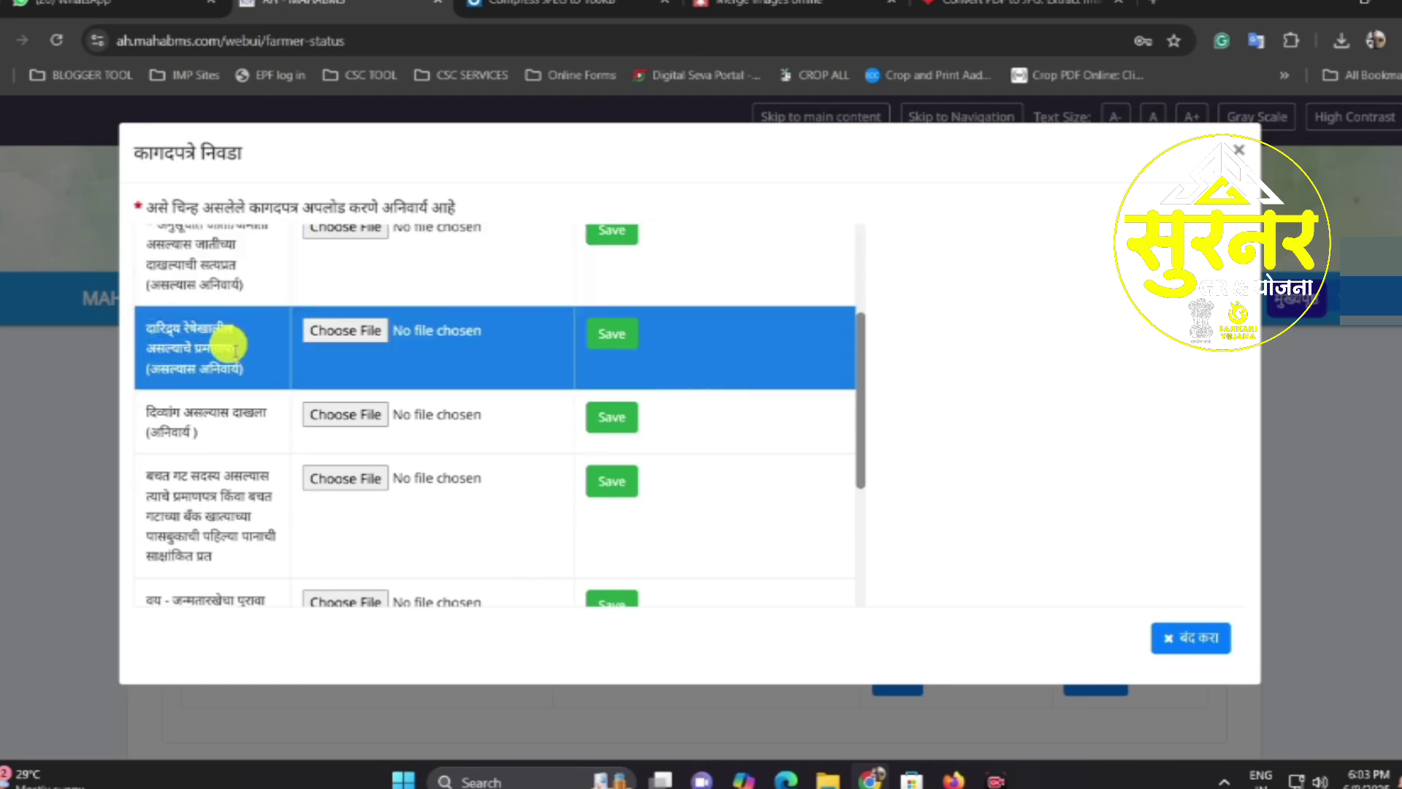
pyautogui.scroll(-1, 254, 310)
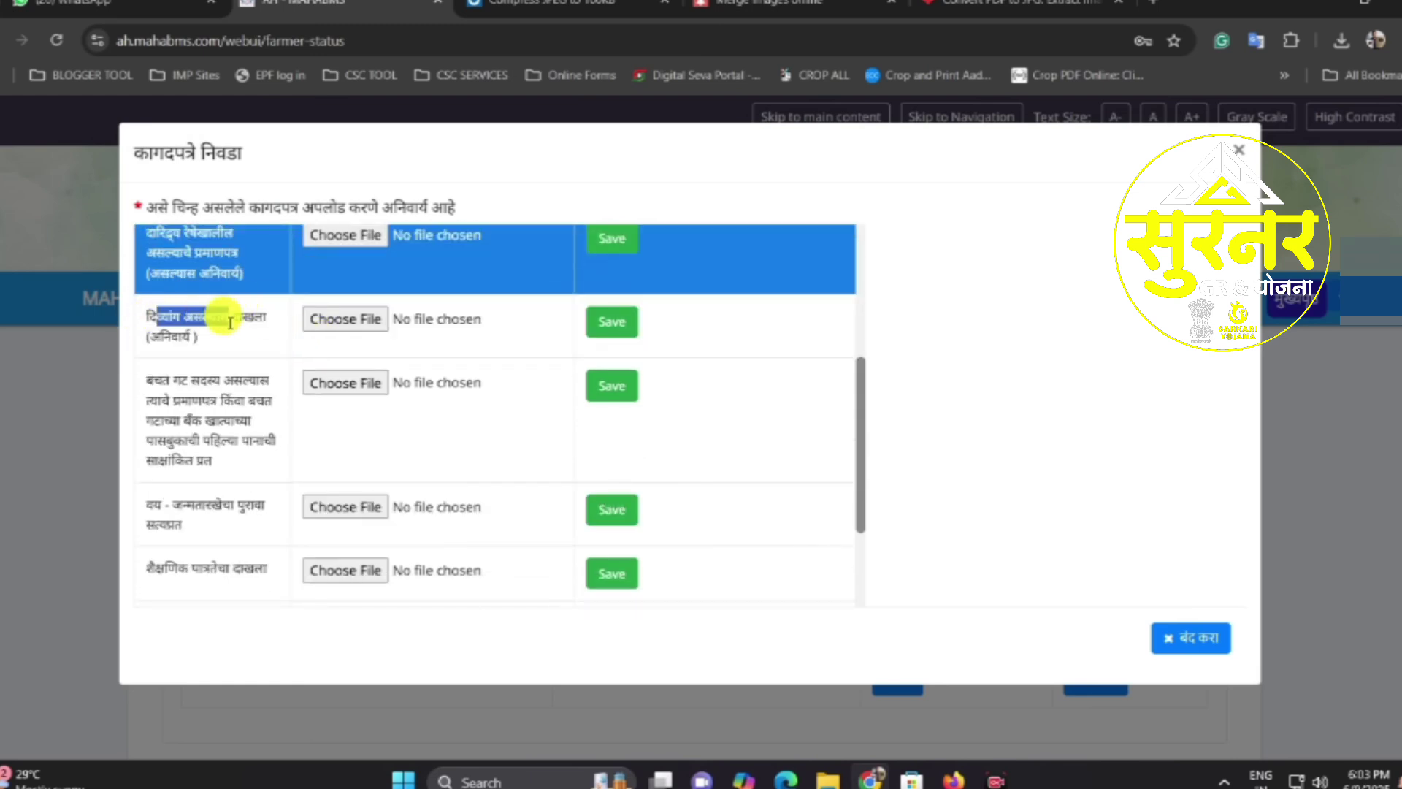
pyautogui.tripleClick(230, 323)
pyautogui.scroll(-1, 313, 318)
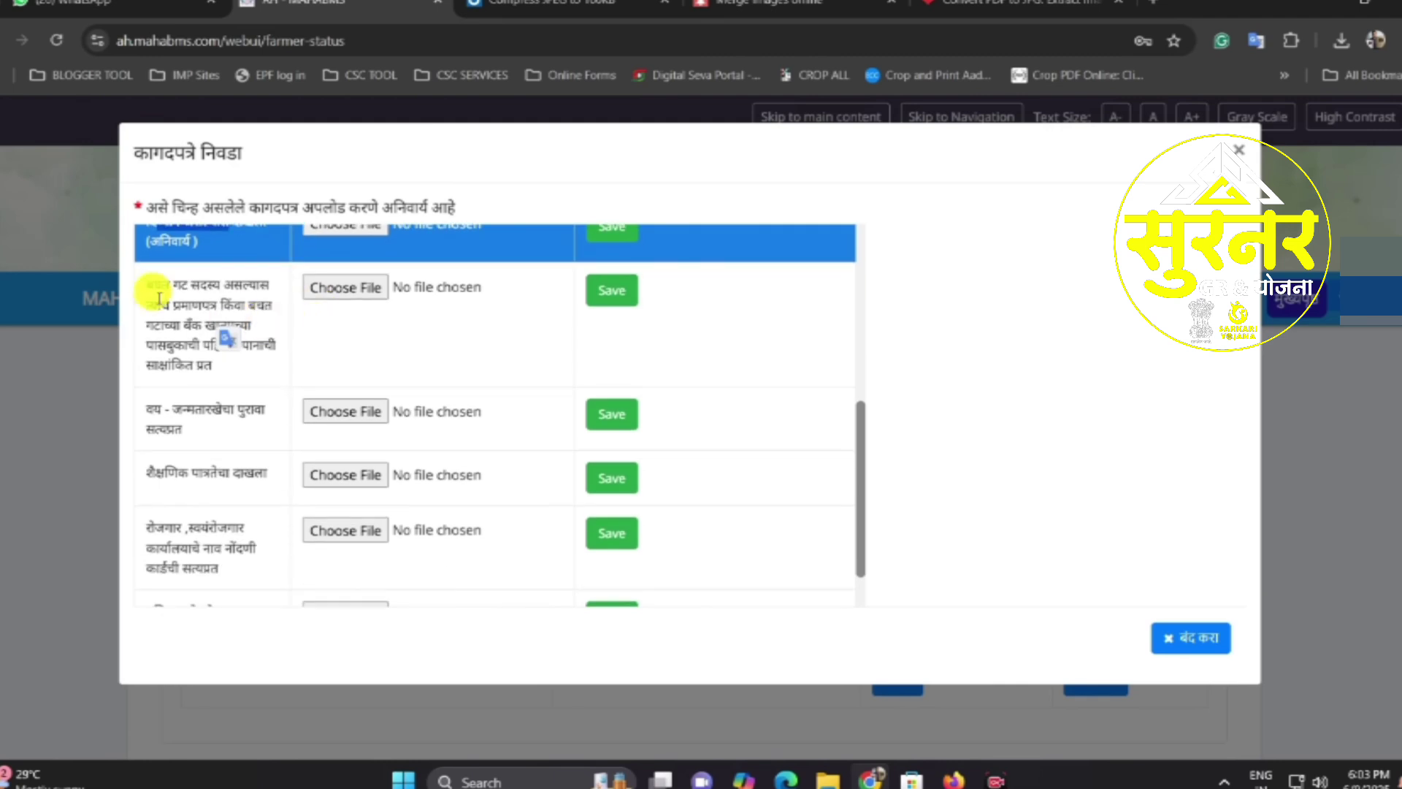
pyautogui.tripleClick(230, 306)
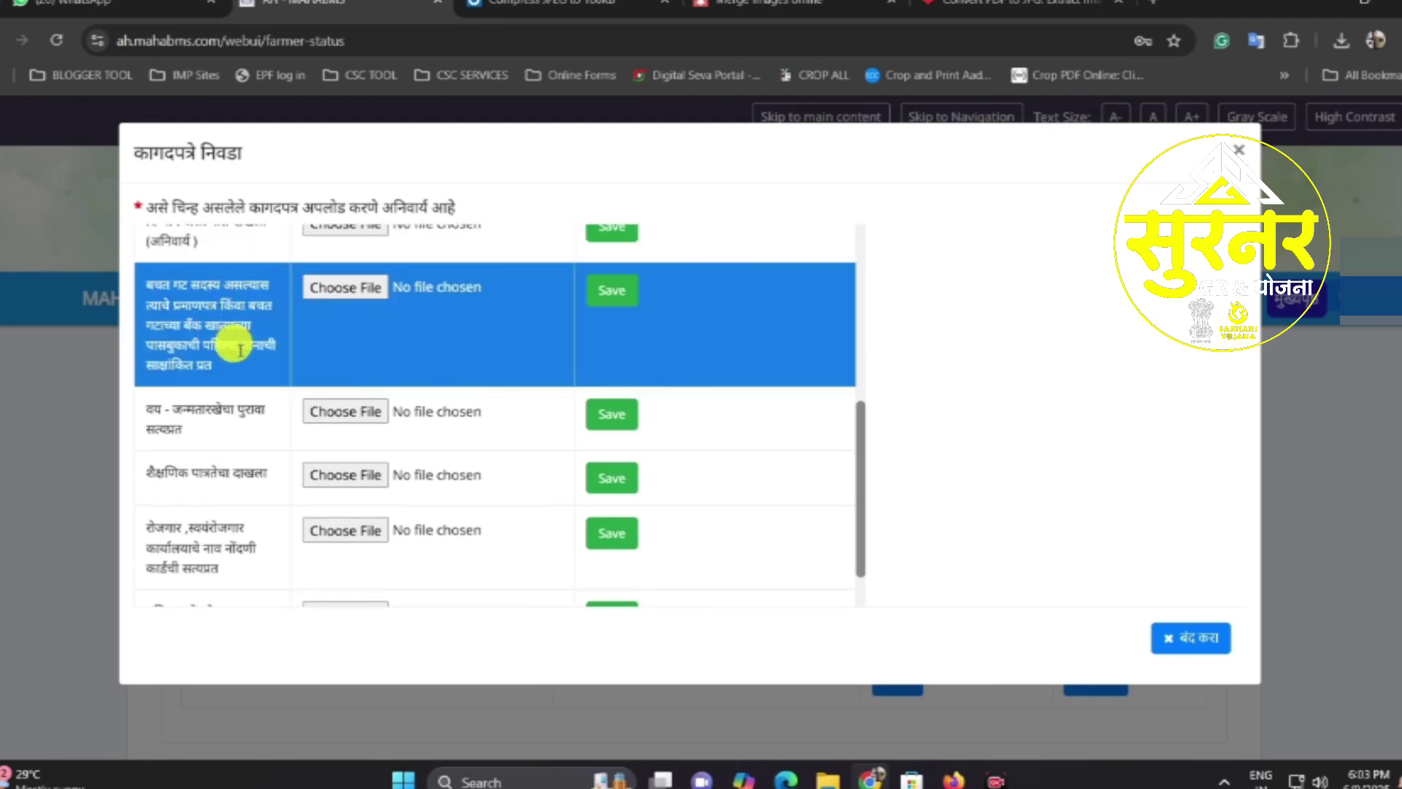
# Examine the optional document entries for age proof, educational eligibility, employment office registration card and training certificate
pyautogui.scroll(-1, 245, 332)
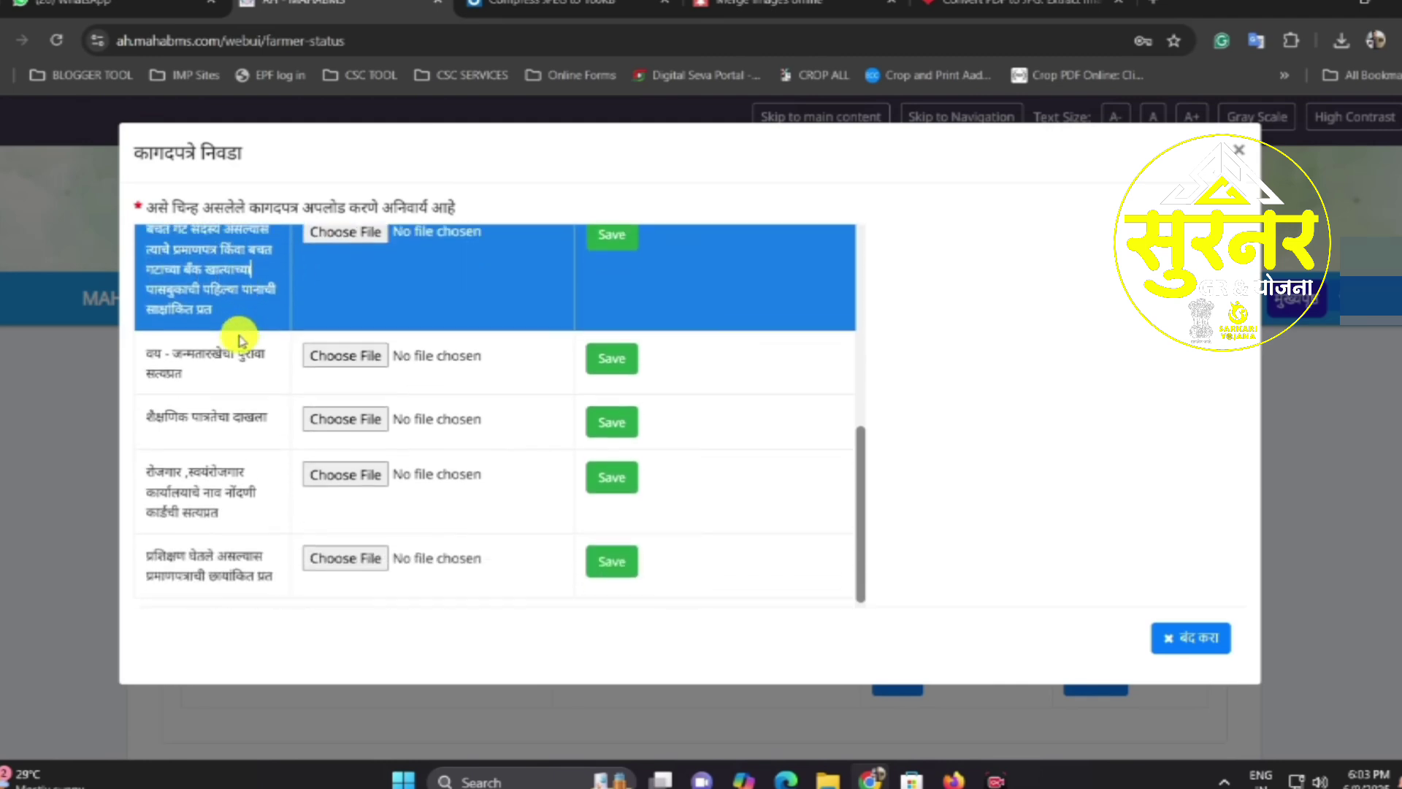
pyautogui.scroll(-1, 211, 341)
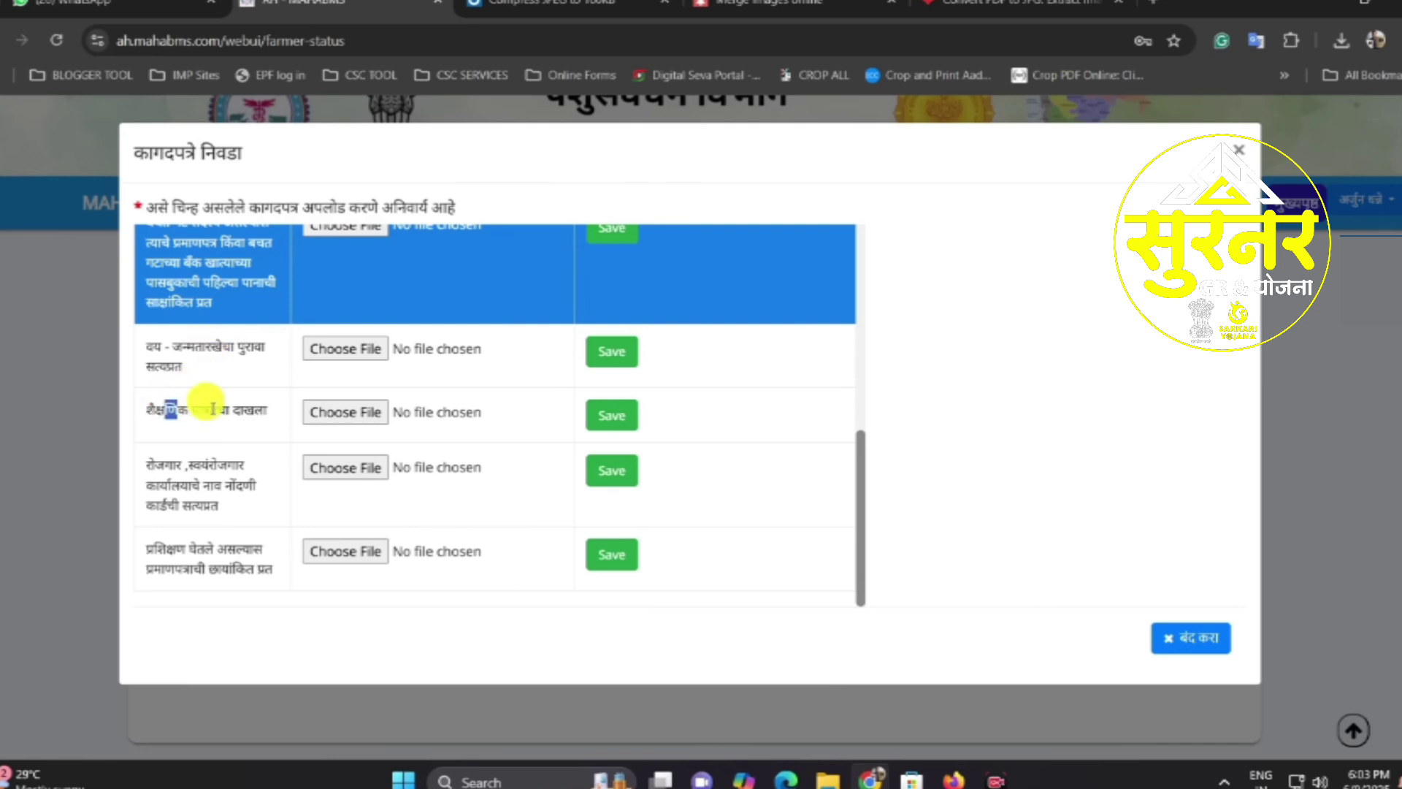
pyautogui.tripleClick(244, 407)
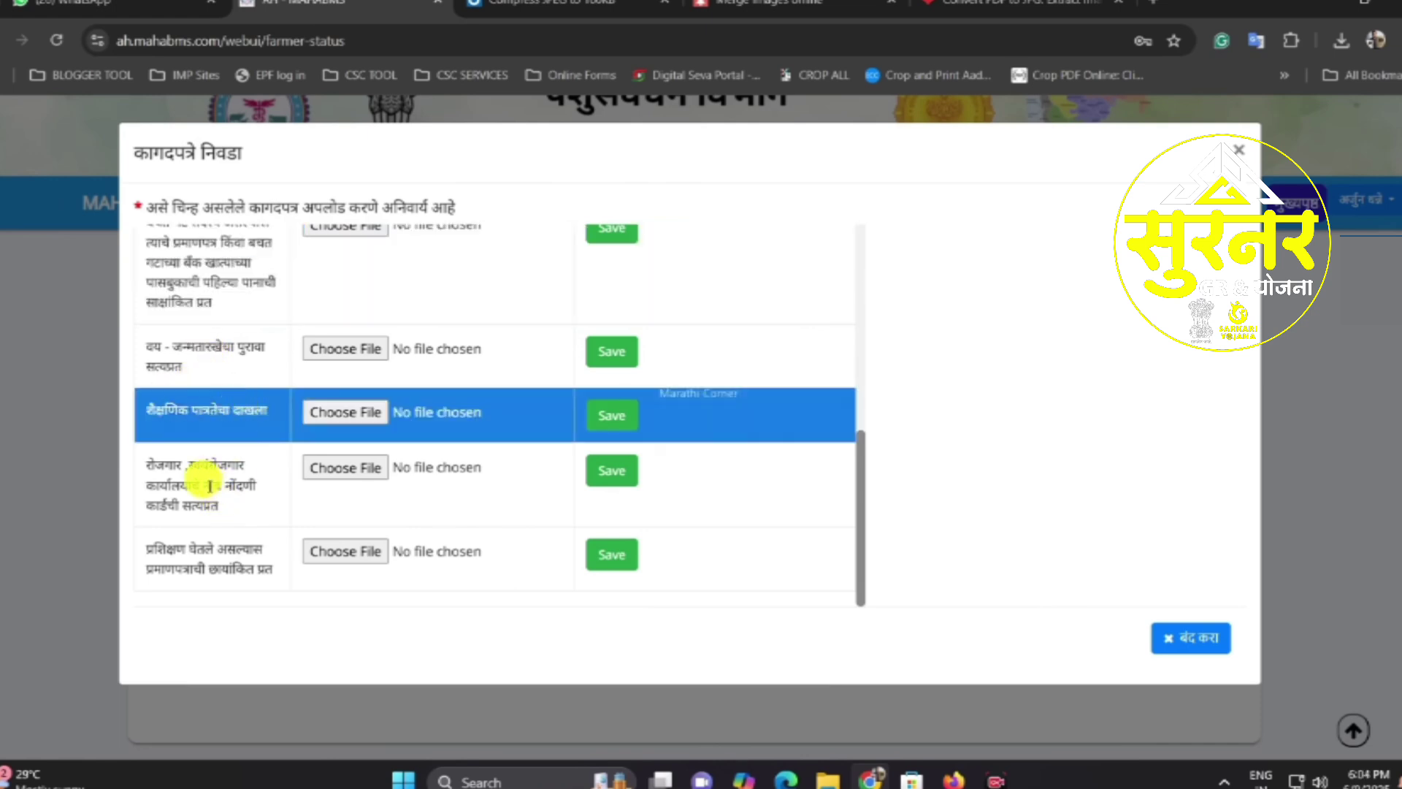
pyautogui.moveTo(209, 485); pyautogui.dragTo(228, 533)
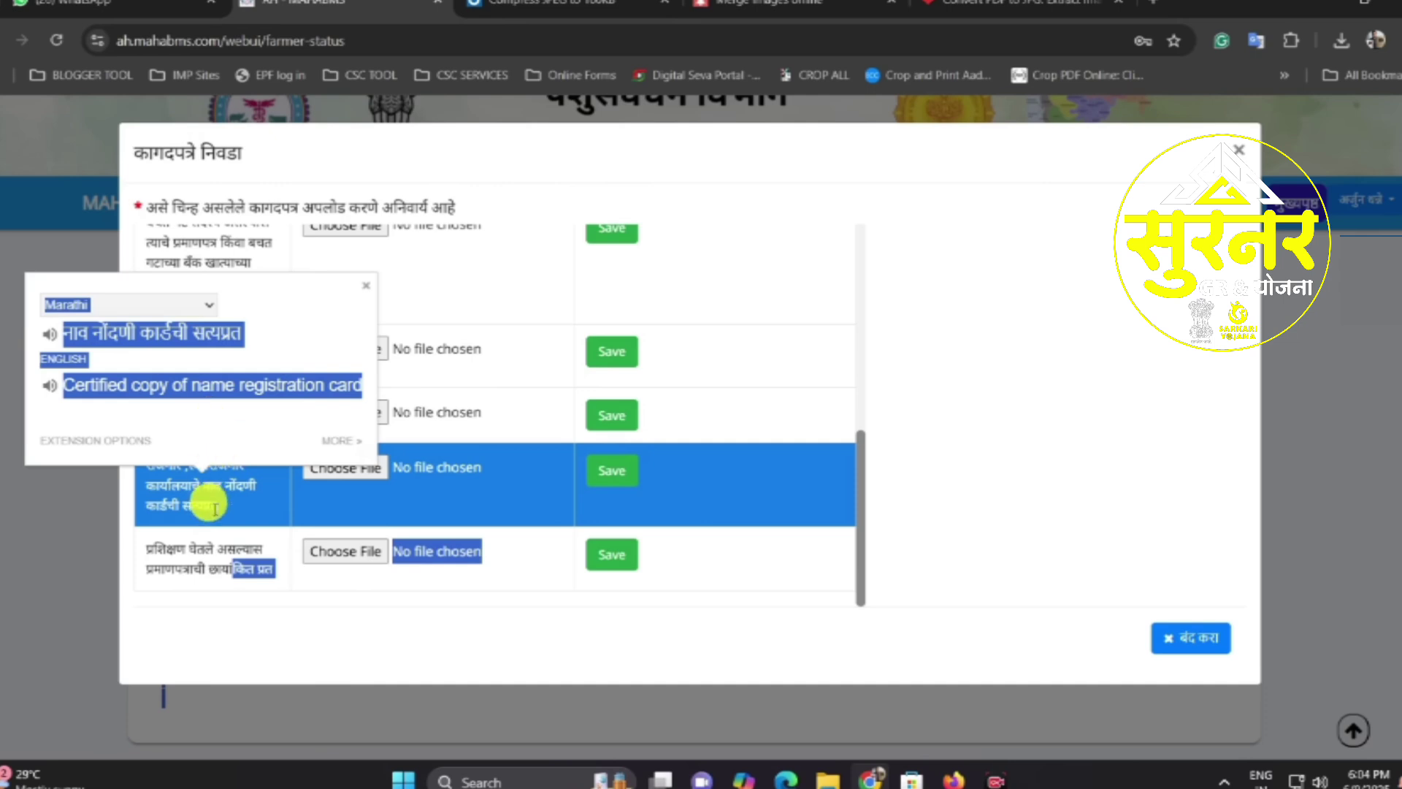
pyautogui.click(228, 501)
pyautogui.scroll(4, 582, 454)
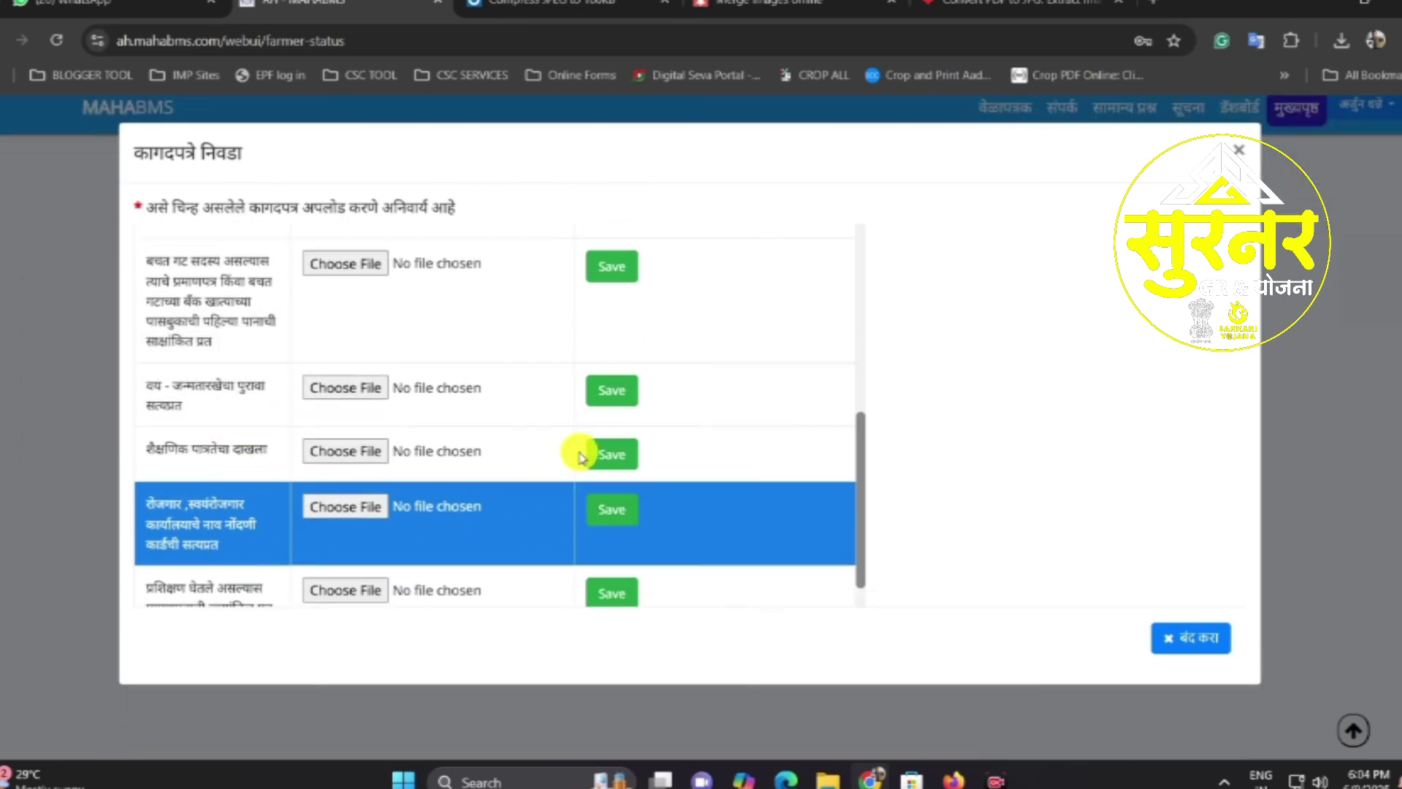
pyautogui.scroll(2, 599, 417)
pyautogui.scroll(-8, 582, 406)
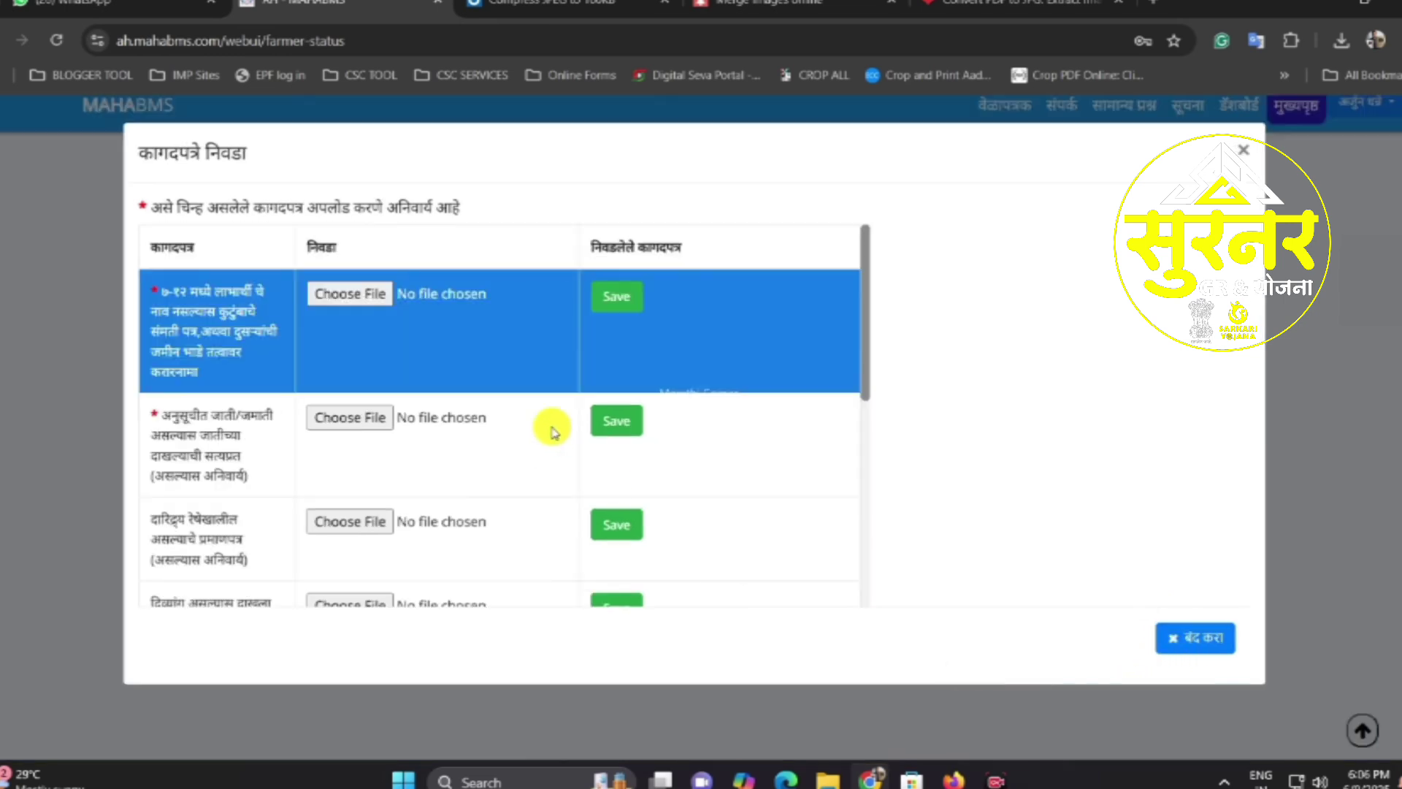
# Review the remaining entries from the ७-१२ consent letter to the self-help group (बचत गट) proof, and close the कागदपत्रे निवडा document list
pyautogui.scroll(-2, 549, 429)
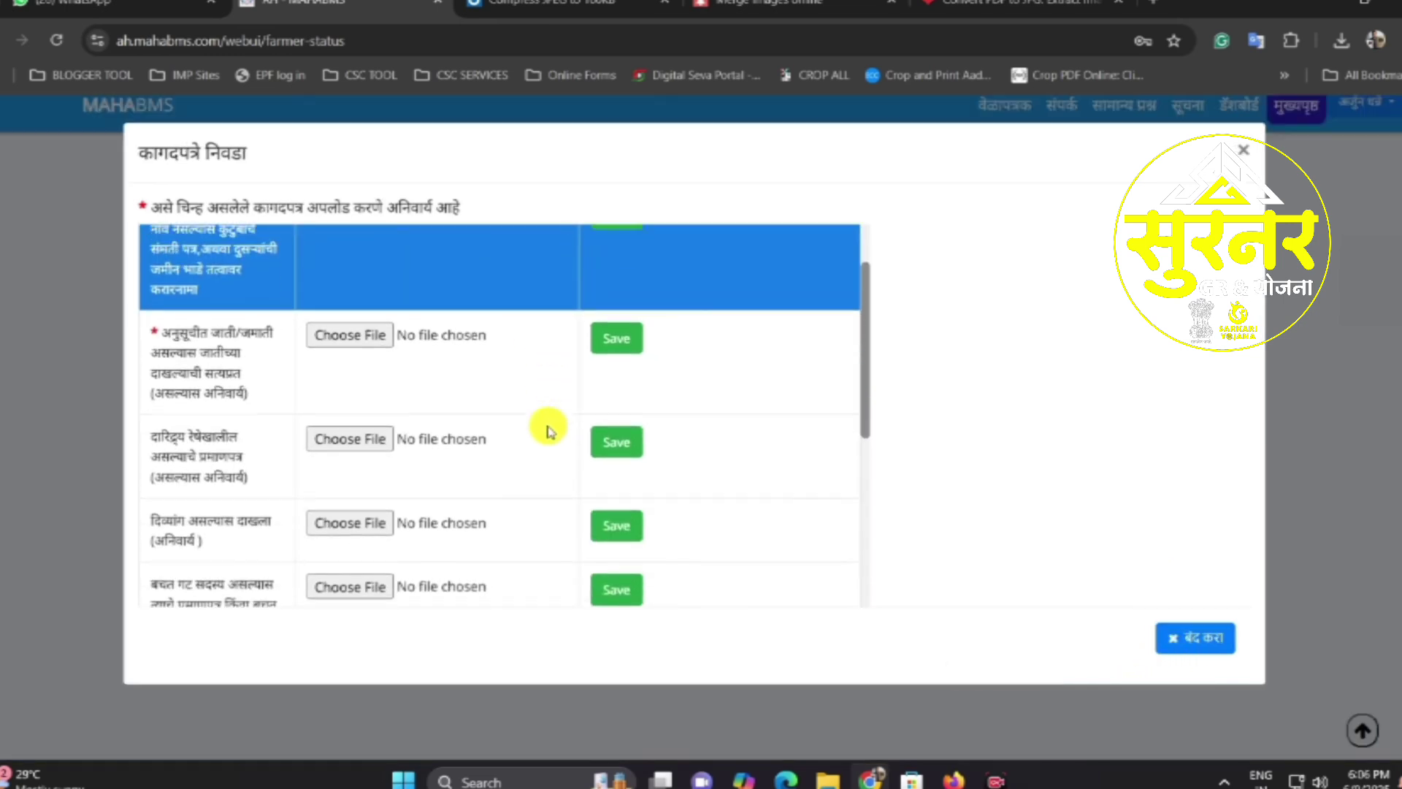
pyautogui.scroll(2, 549, 431)
pyautogui.scroll(-1, 550, 438)
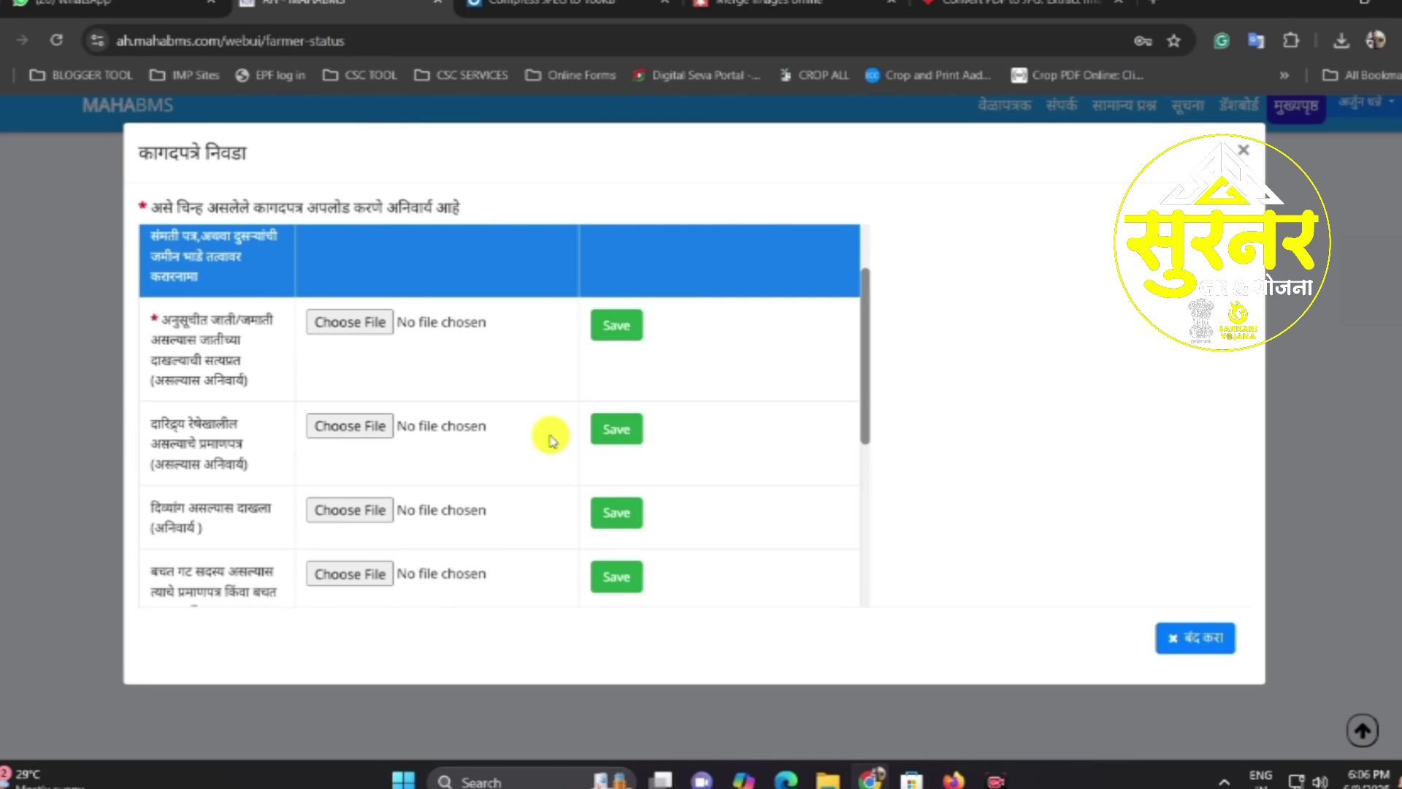
pyautogui.scroll(-2, 547, 438)
pyautogui.scroll(4, 533, 447)
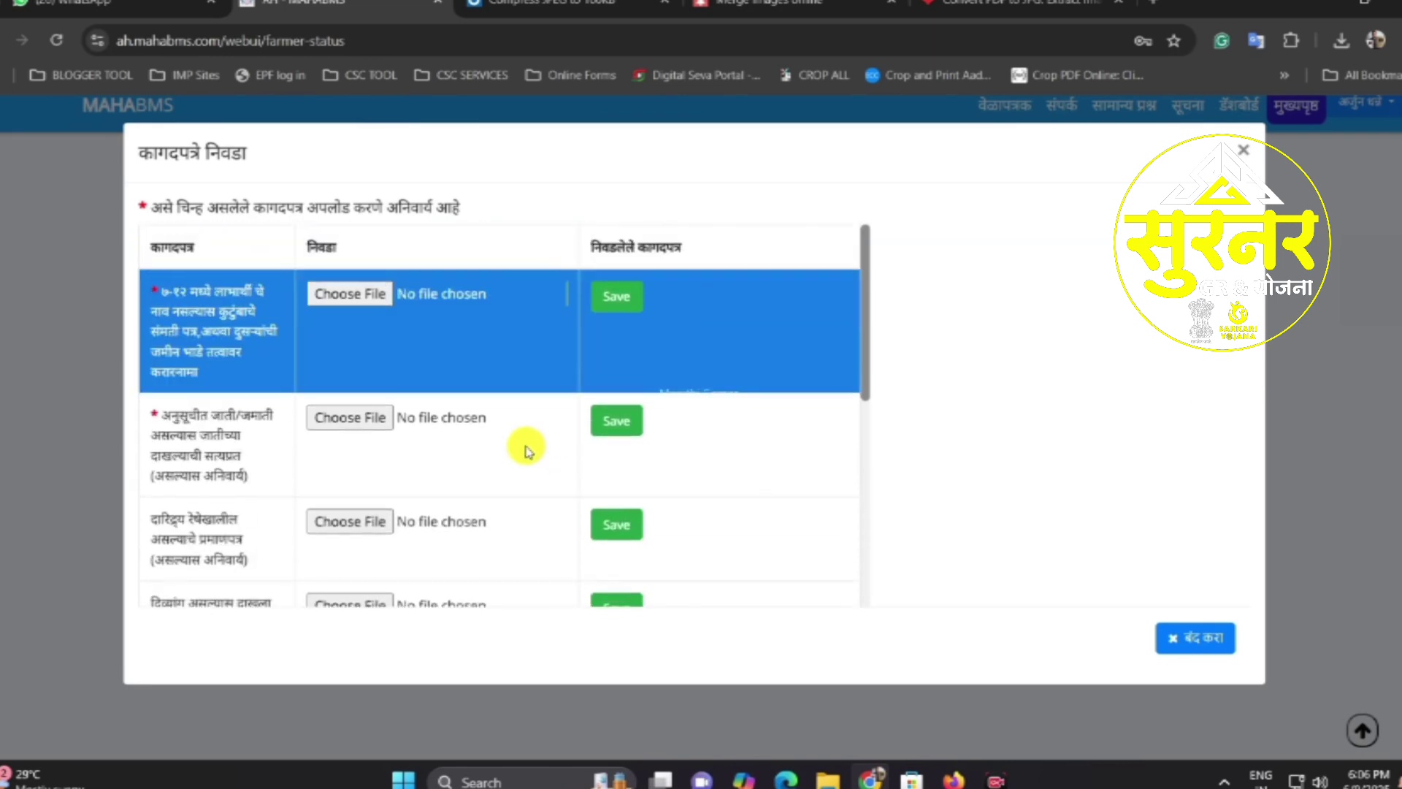
pyautogui.click(682, 483)
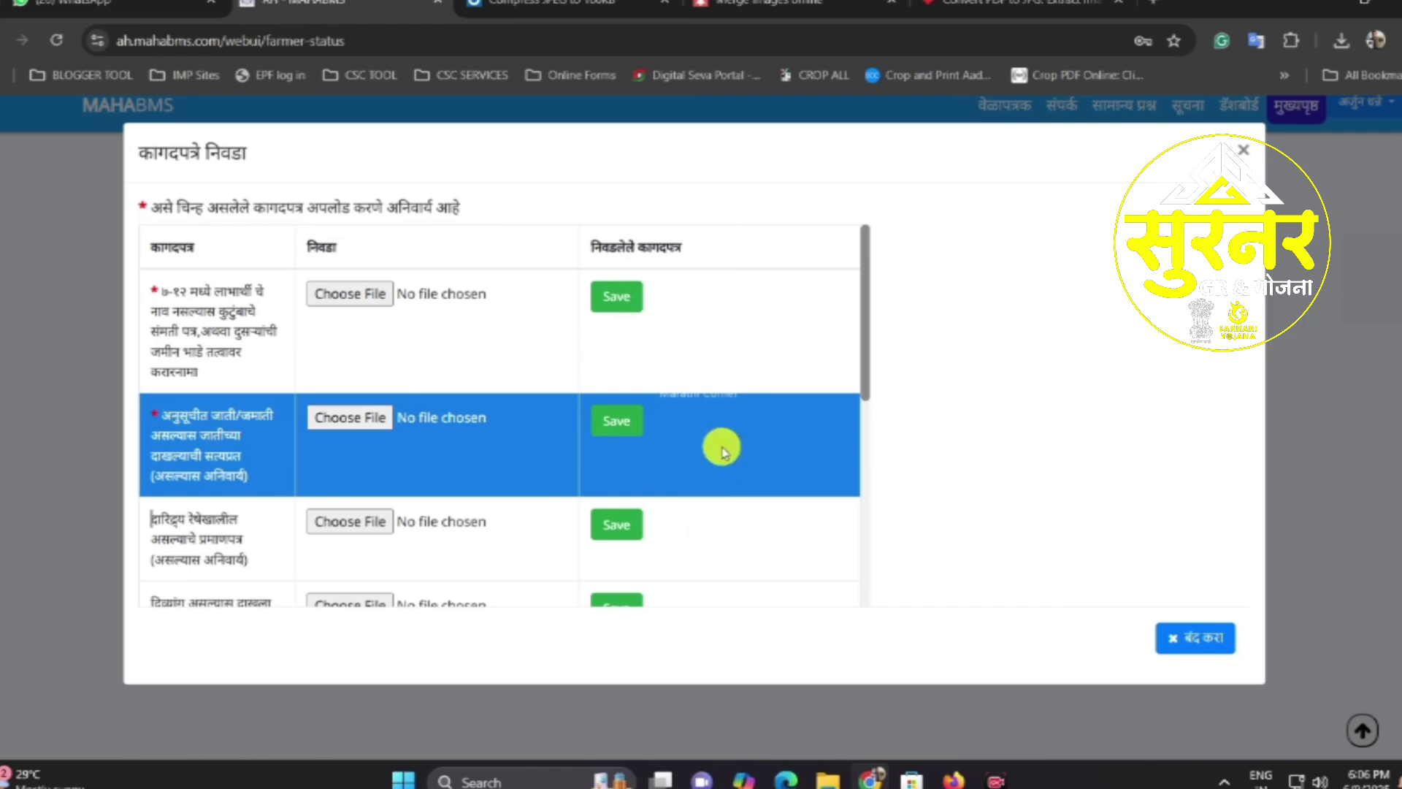
pyautogui.click(708, 390)
pyautogui.scroll(-6, 679, 511)
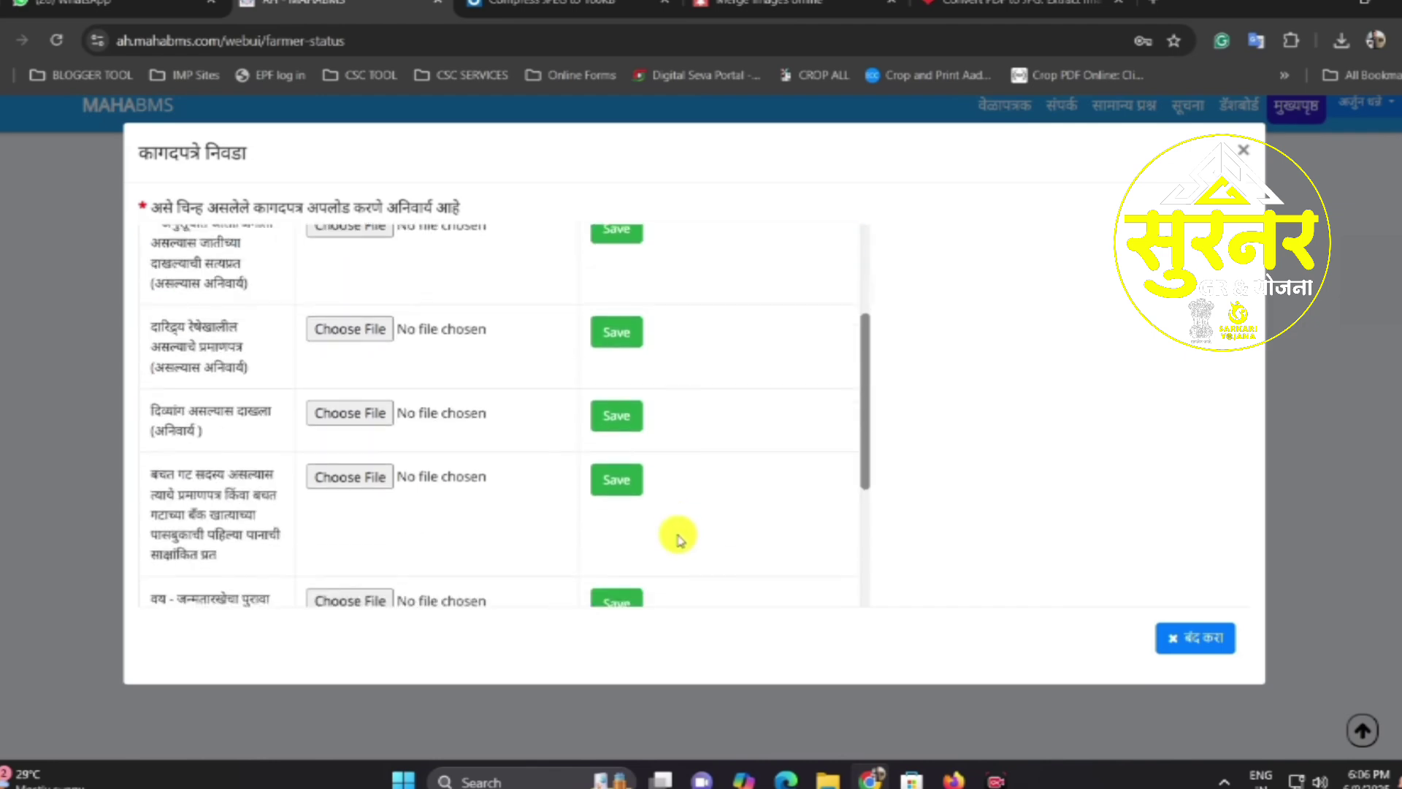
pyautogui.click(1221, 647)
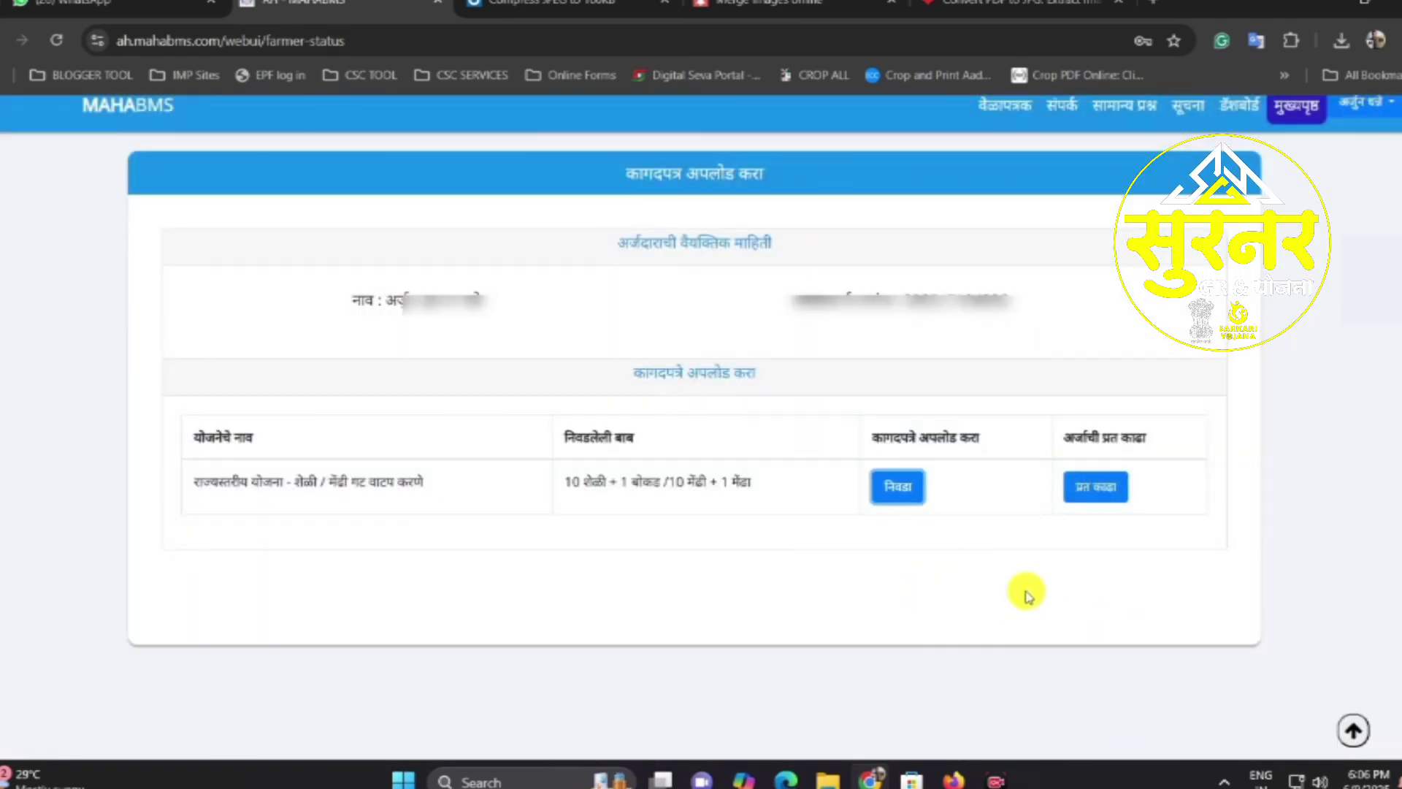